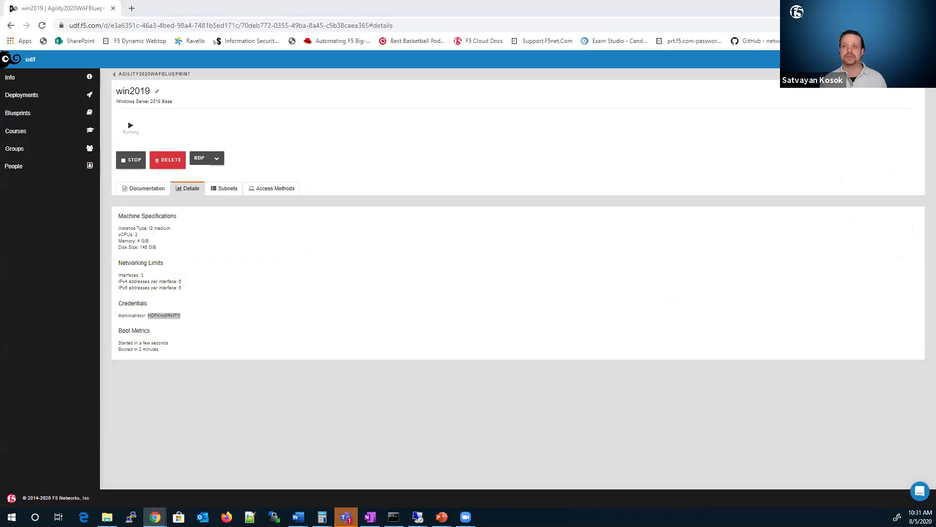
# - Bring the BIG-IP Virtual Server List window to the front with Alt+Tab
pyautogui.hotkey('alt', 'Tab')
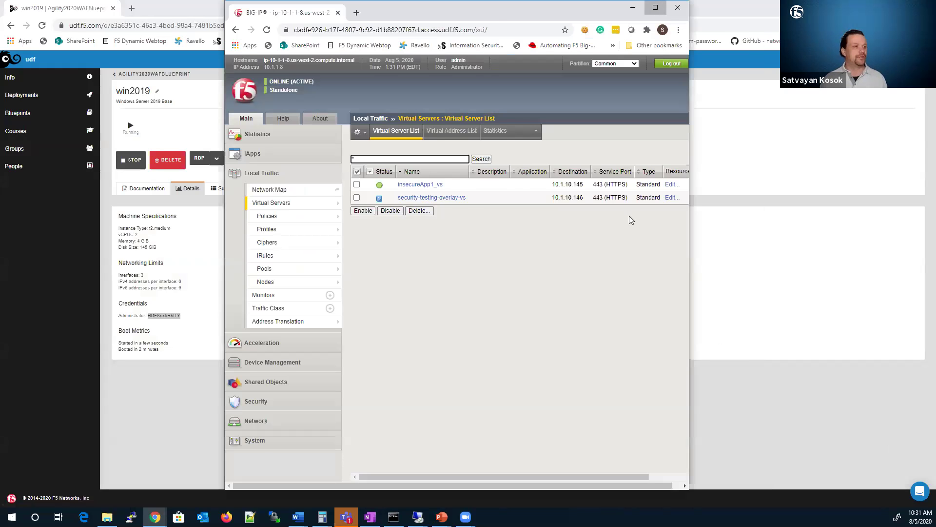
# - Maximize BIG-IP and view insecureApp1_vs resources: pool insecureApp1_pool, iRules webgoatRefererRewrite_iRule and ipi_tester
pyautogui.press('super+Up')
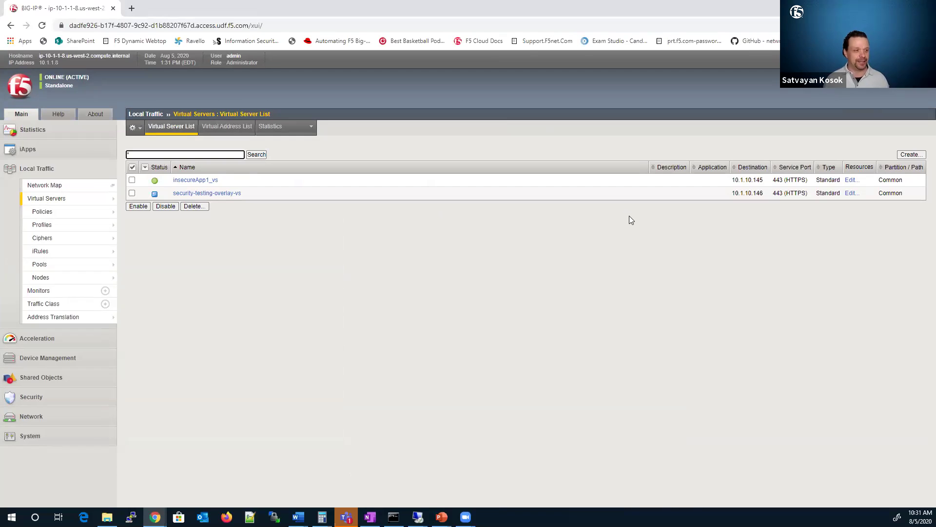
pyautogui.click(199, 181)
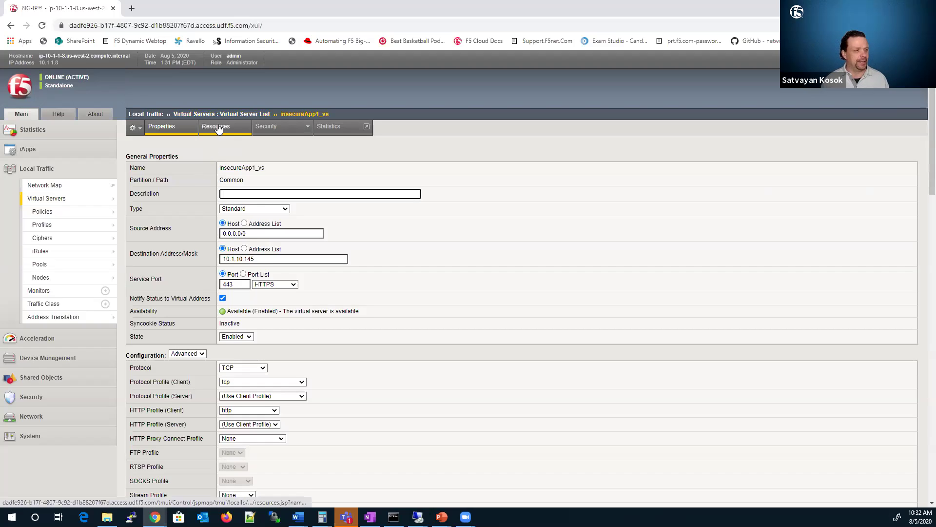
pyautogui.scroll(-4, 375, 230)
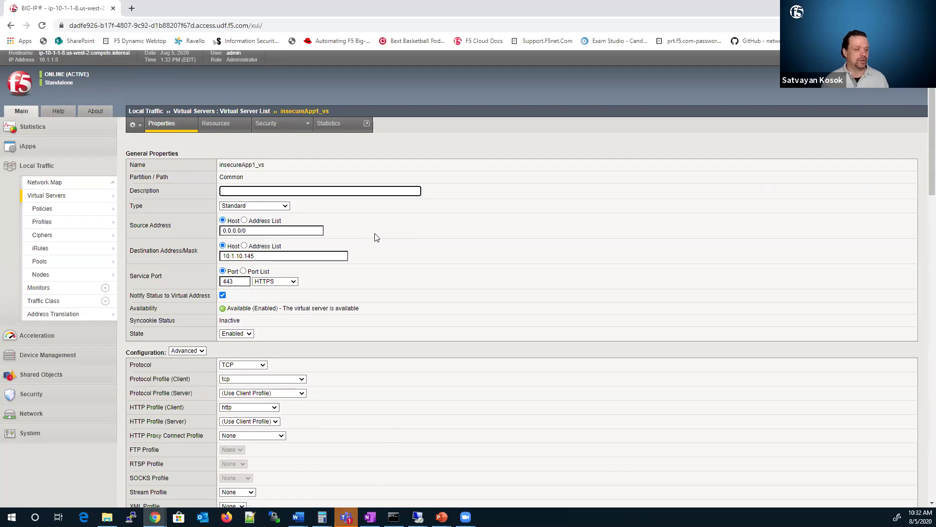
pyautogui.scroll(-2, 380, 252)
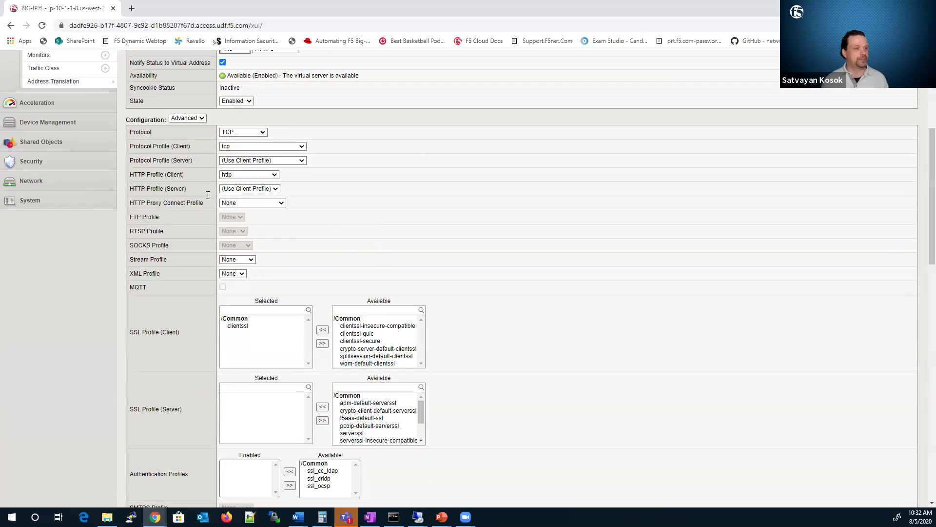
pyautogui.scroll(5, 212, 135)
pyautogui.scroll(1, 211, 131)
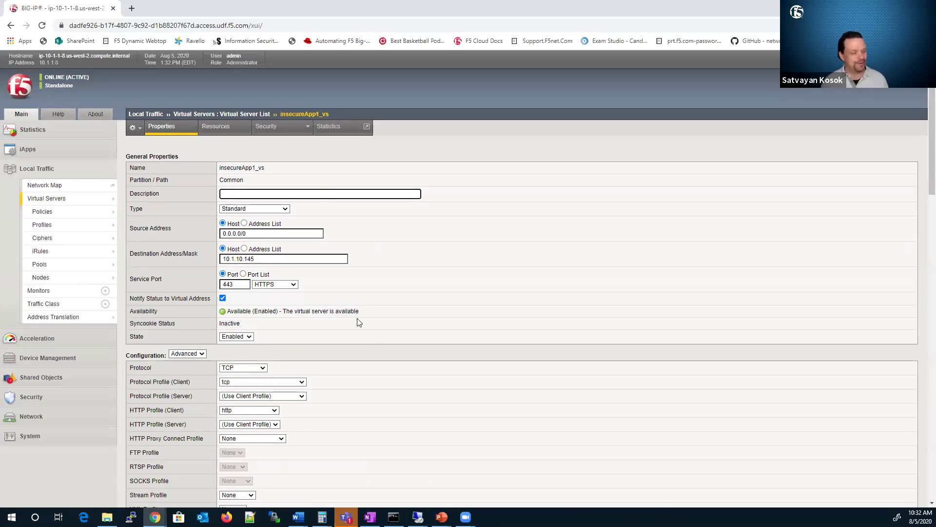
pyautogui.click(231, 130)
# - Open insecureApp1_vs security policies, briefly enabling then reverting Application Security Policy to Disabled
pyautogui.moveTo(273, 129)
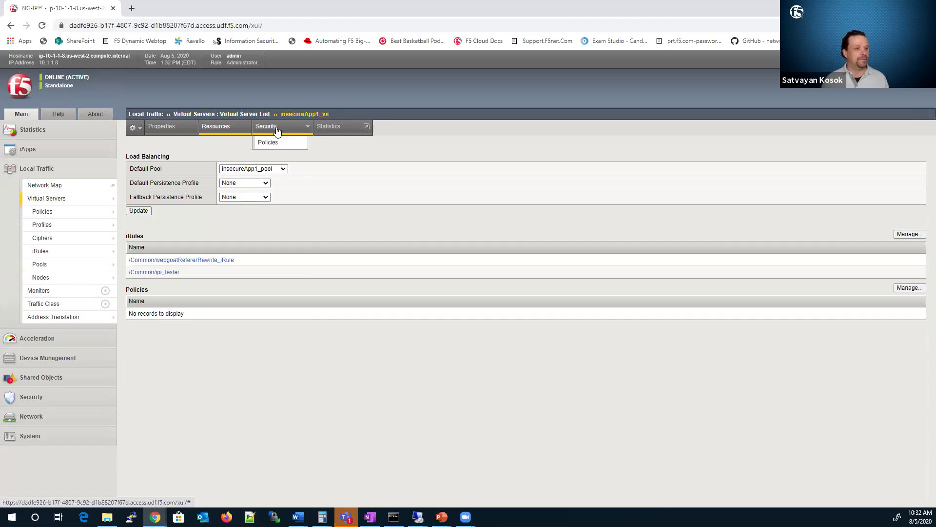
pyautogui.click(281, 146)
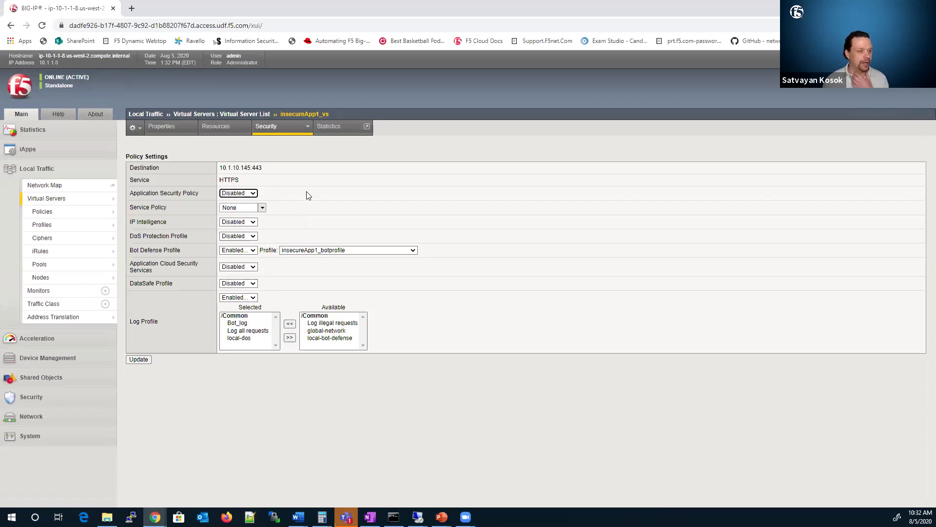
pyautogui.click(231, 195)
pyautogui.click(232, 222)
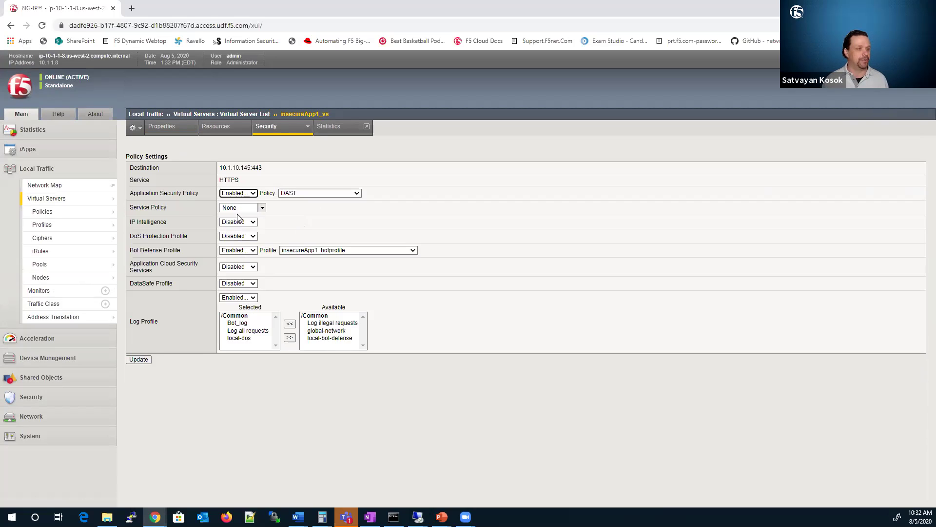
pyautogui.click(237, 194)
pyautogui.click(236, 205)
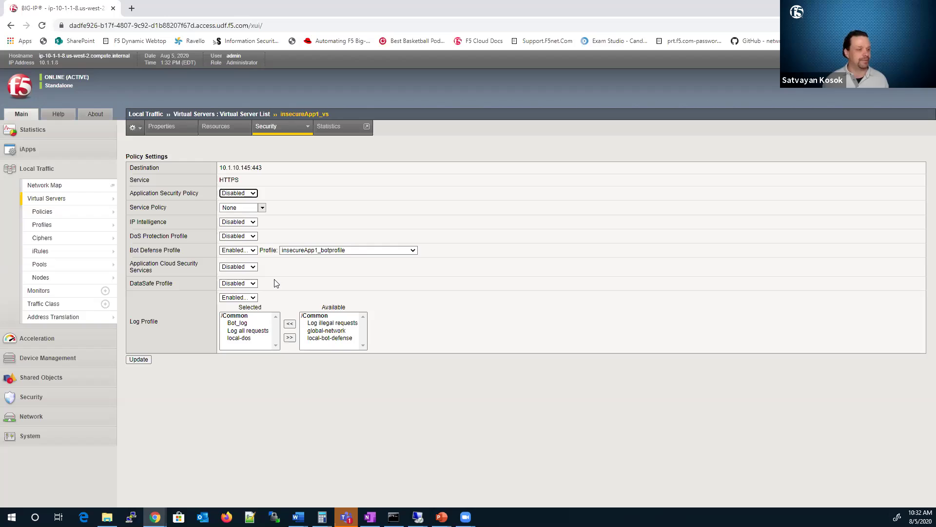
# - Review the Bot_log and Log all requests log profiles, keeping insecureApp1_botprofile for Bot Defense
pyautogui.click(252, 332)
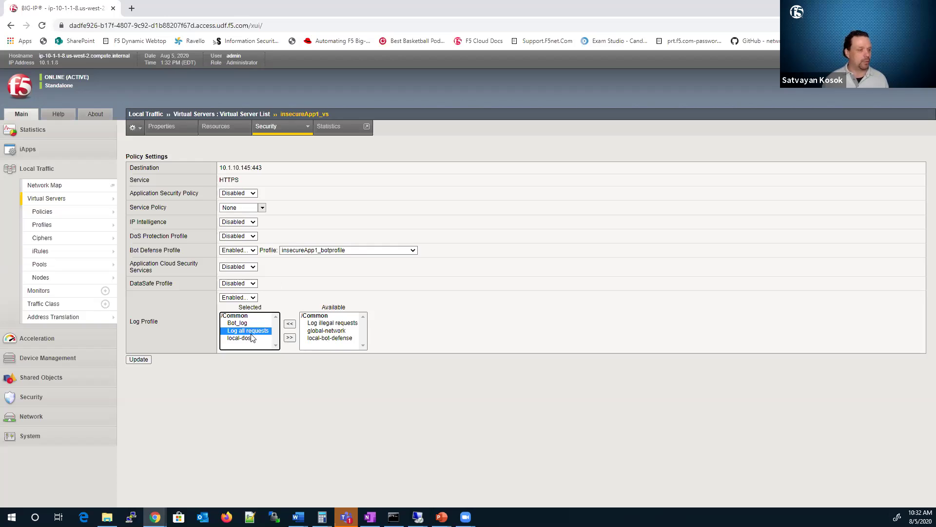
pyautogui.click(243, 323)
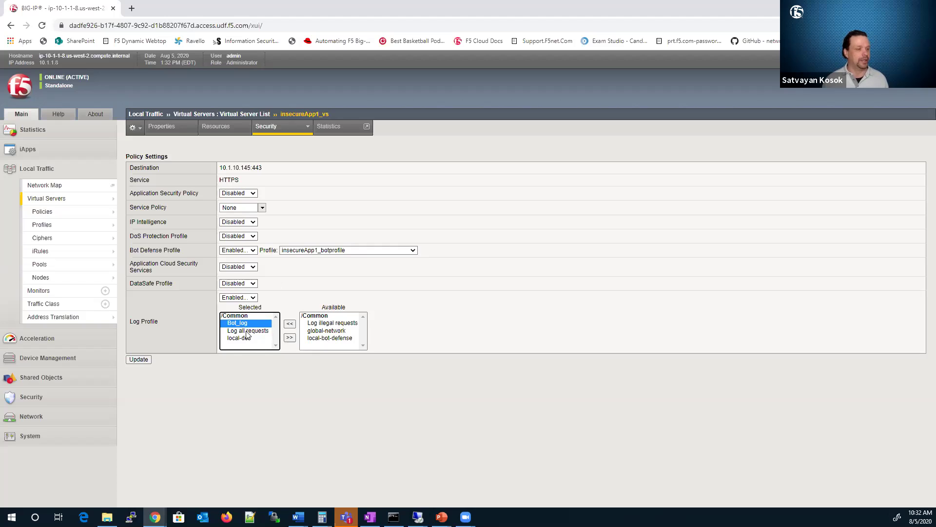
pyautogui.click(248, 332)
pyautogui.click(331, 251)
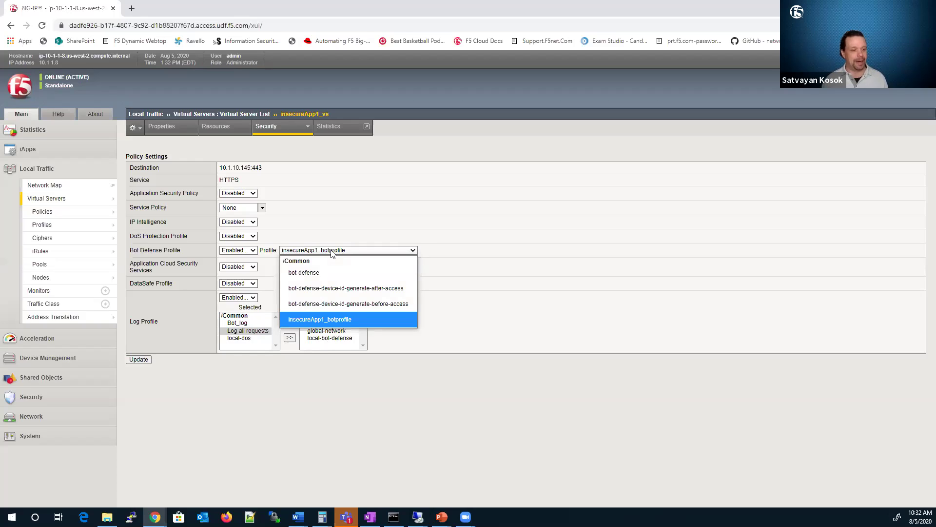
pyautogui.click(331, 251)
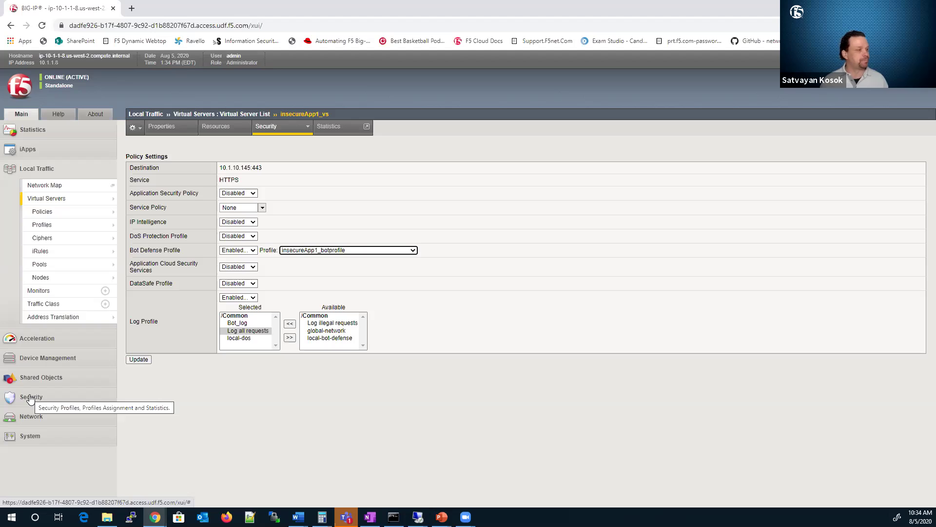
# - Go to Security > Bot Defense > Bot Defense Profiles and open insecureApp1_botprofile
pyautogui.click(31, 397)
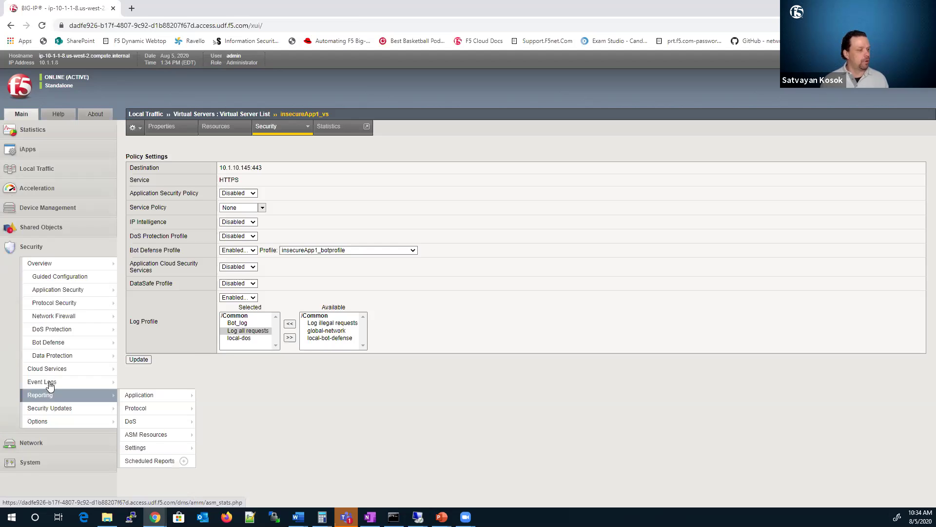
pyautogui.moveTo(47, 348)
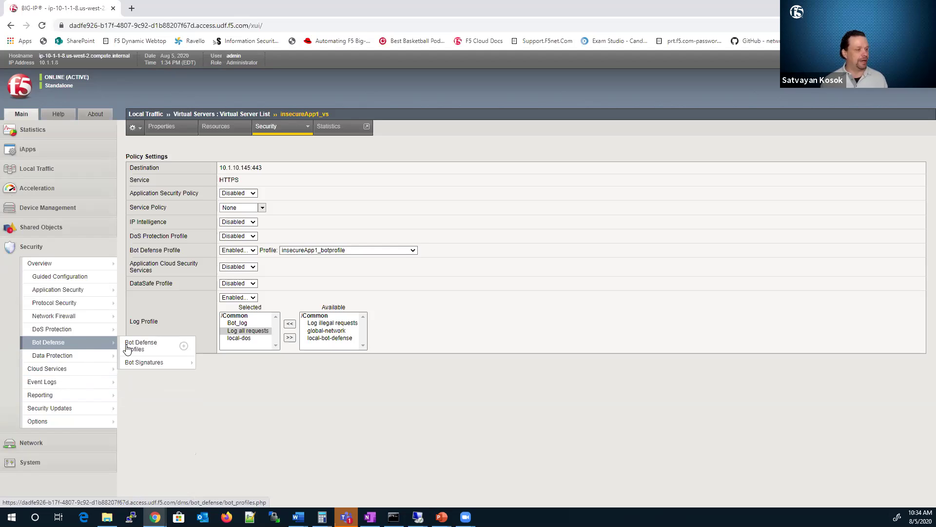
pyautogui.click(146, 349)
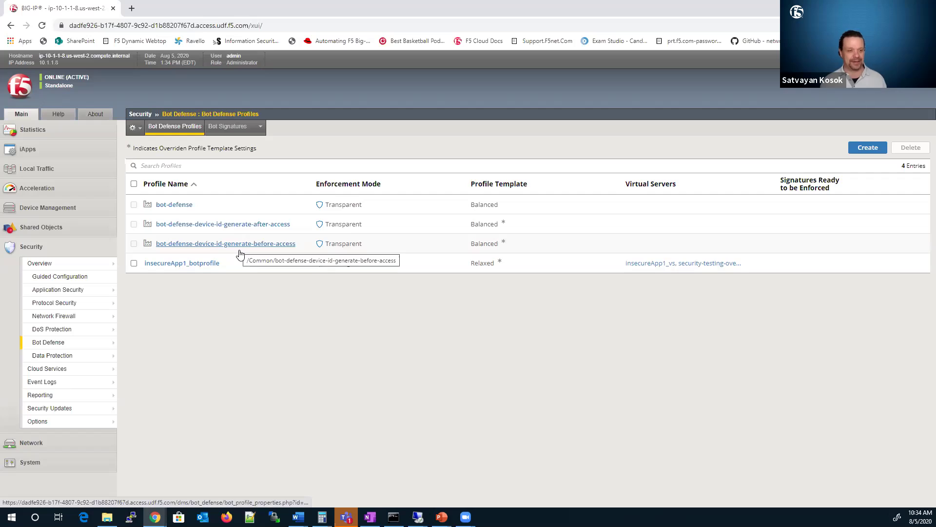
pyautogui.click(205, 266)
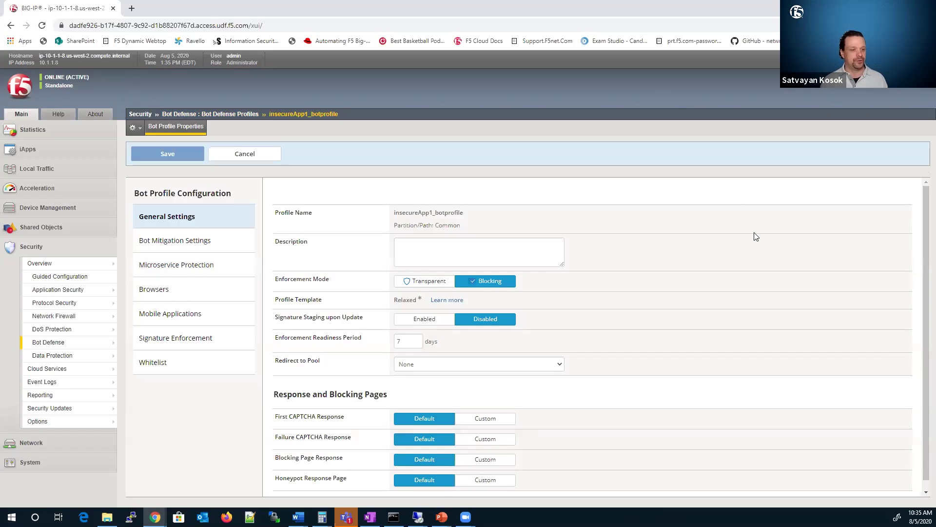
# - Read the Learn more explanation comparing the bot defense profile templates
pyautogui.scroll(-1, 754, 239)
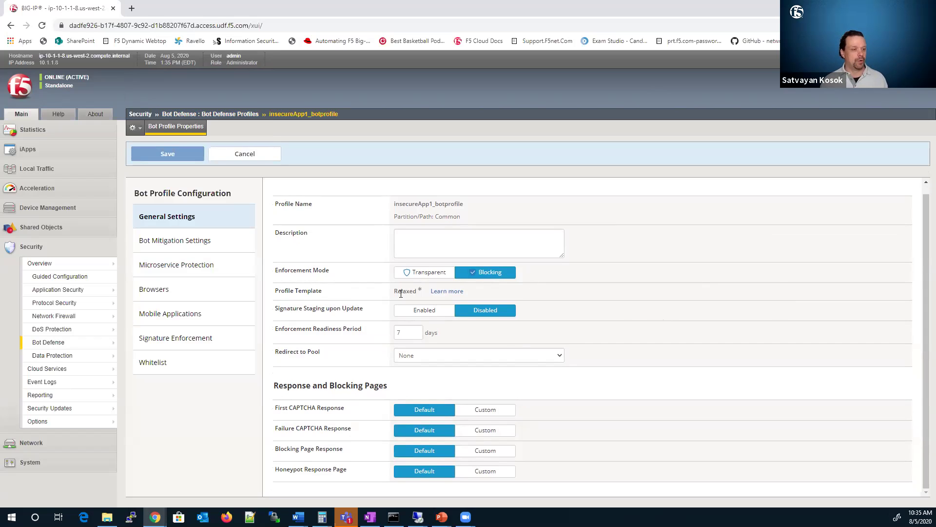
pyautogui.click(449, 290)
pyautogui.moveTo(462, 159); pyautogui.dragTo(642, 233)
pyautogui.scroll(-3, 629, 280)
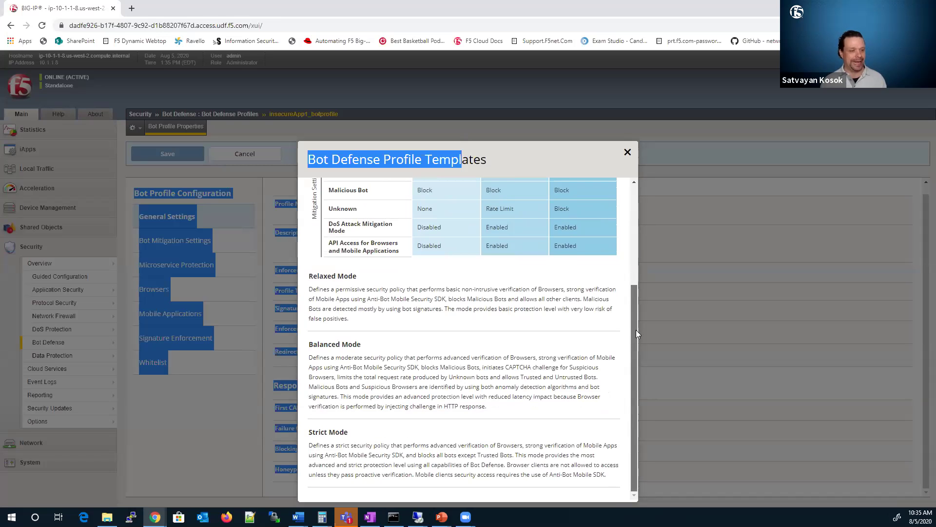
pyautogui.scroll(2, 634, 234)
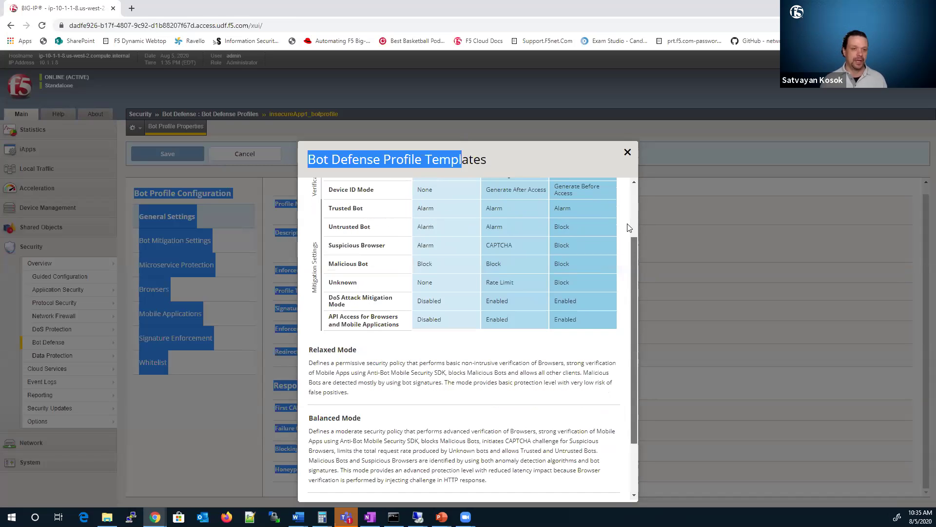
pyautogui.click(628, 153)
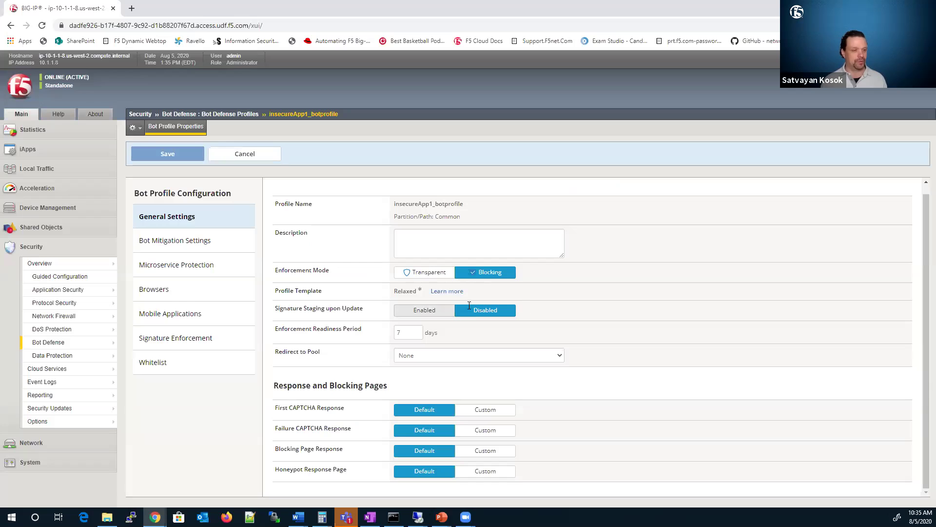
# - Inspect the Signature Staging upon Update setting and go to Bot Mitigation Settings
pyautogui.moveTo(364, 308); pyautogui.dragTo(277, 311)
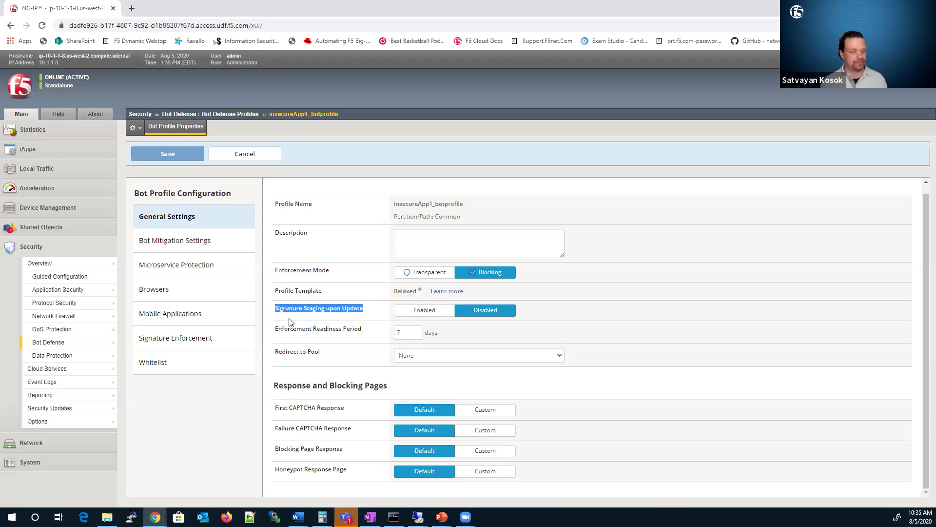
pyautogui.click(290, 322)
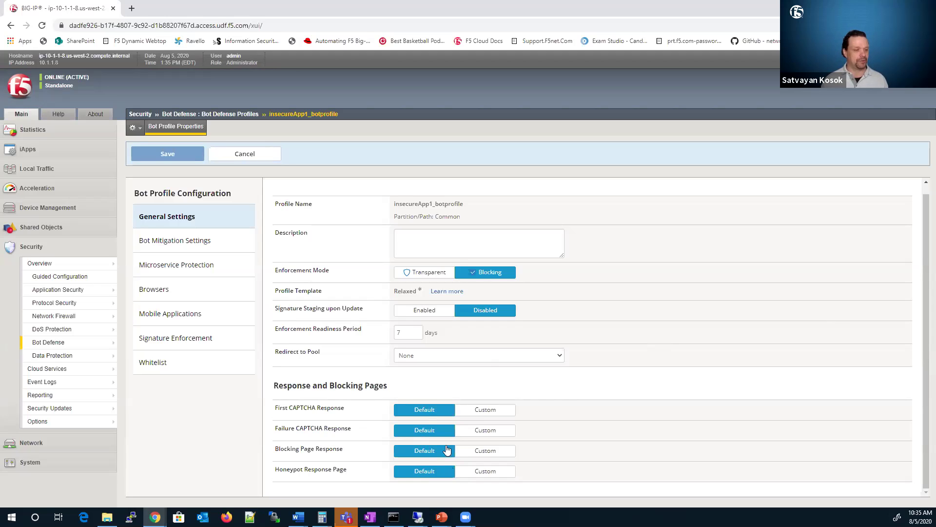
pyautogui.click(195, 246)
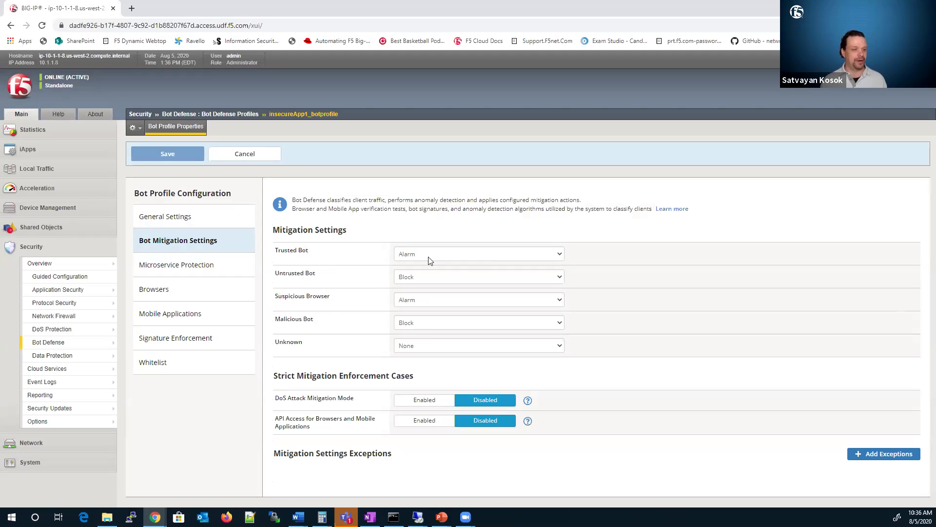
# - Keep Untrusted Bot on Block and set Unknown clients to Rate Limit at 1 transaction per second
pyautogui.click(405, 284)
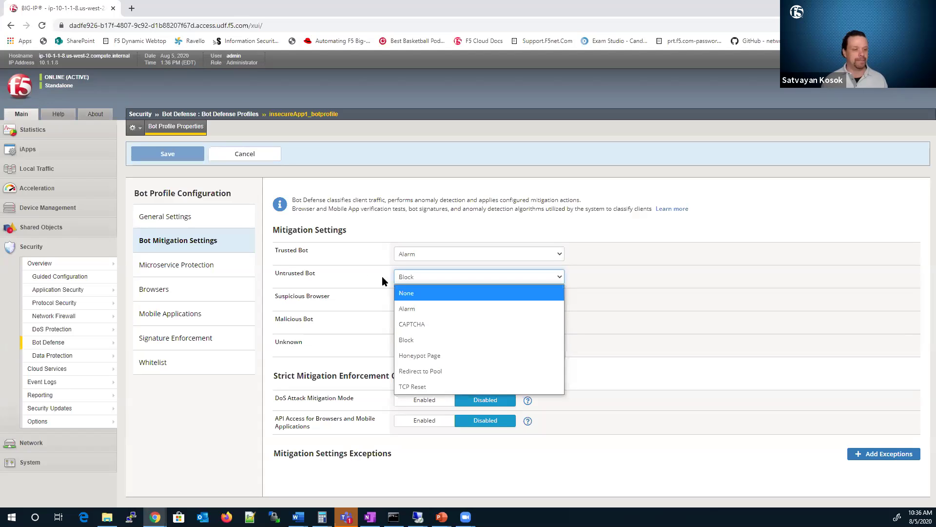
pyautogui.click(361, 276)
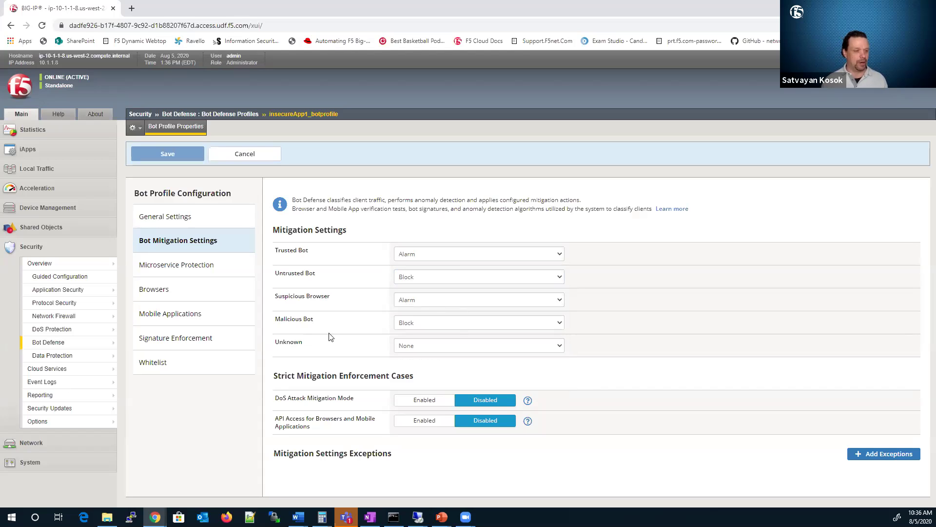
pyautogui.click(416, 348)
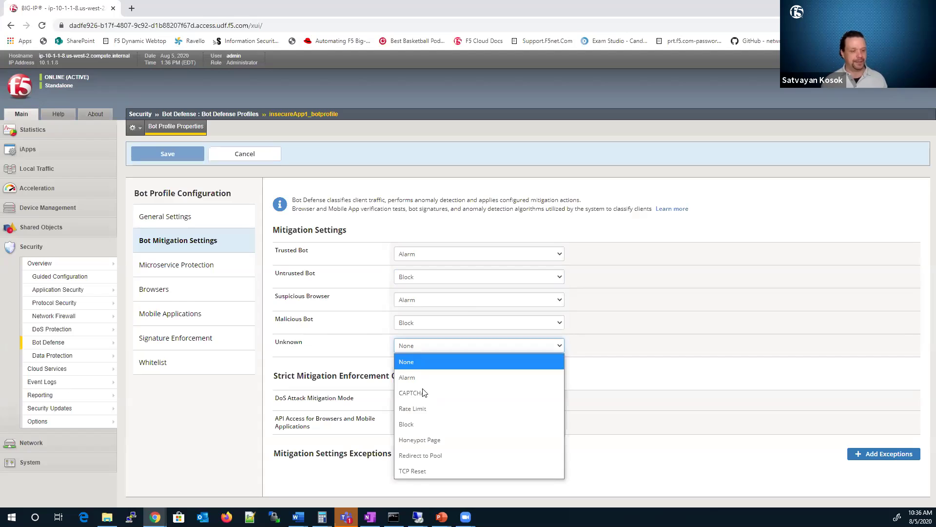
pyautogui.click(426, 407)
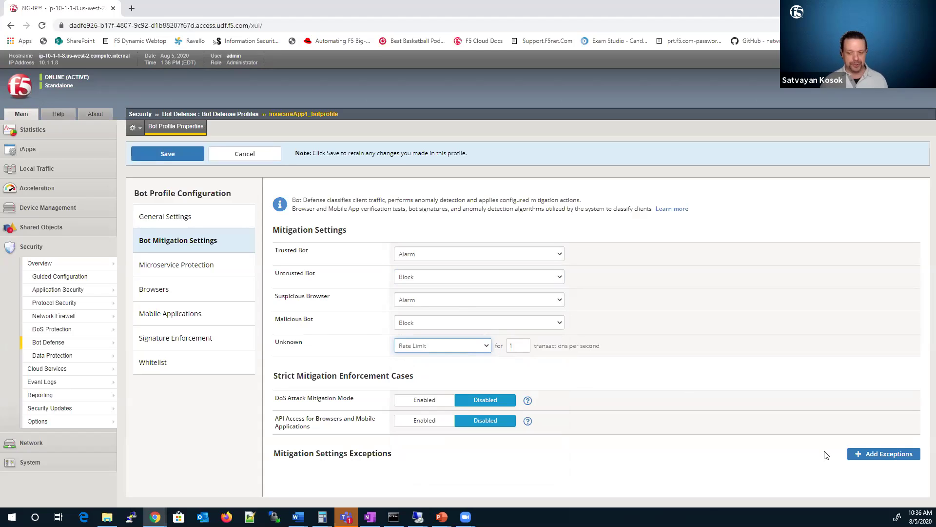
pyautogui.click(856, 459)
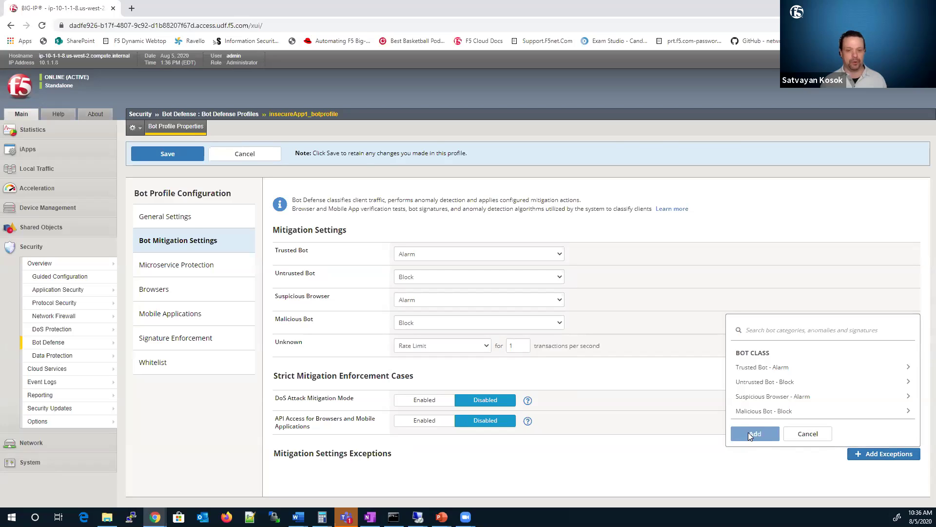
# - Search the bot signatures for 'curl' and add curl as a mitigation exception
pyautogui.click(857, 456)
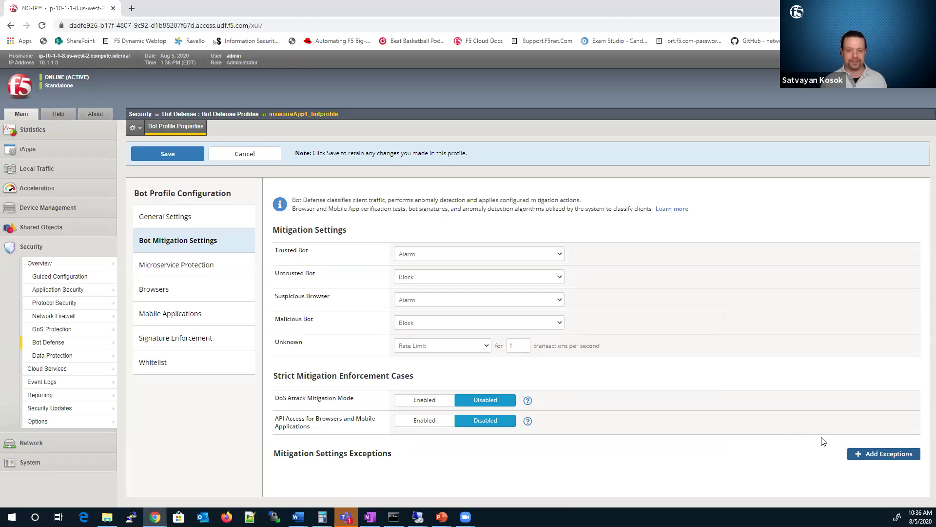
pyautogui.click(850, 452)
pyautogui.click(753, 412)
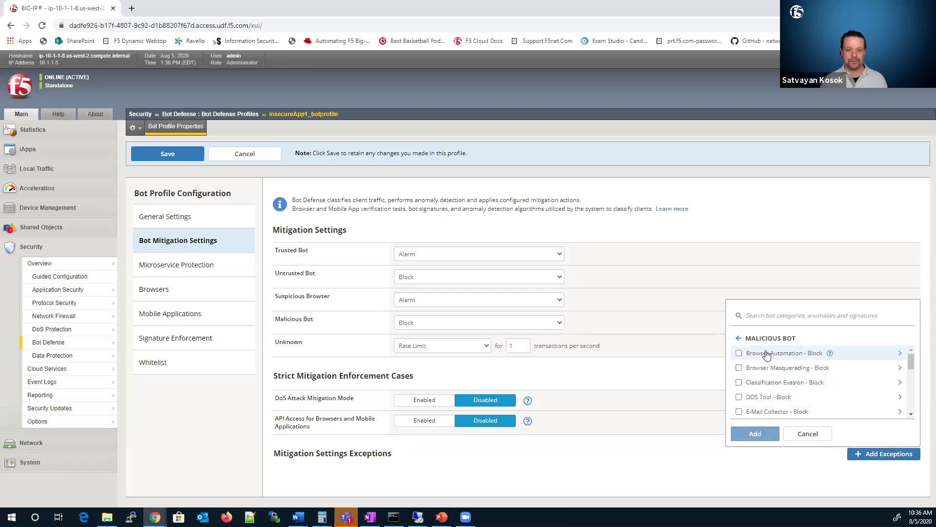
pyautogui.click(797, 316)
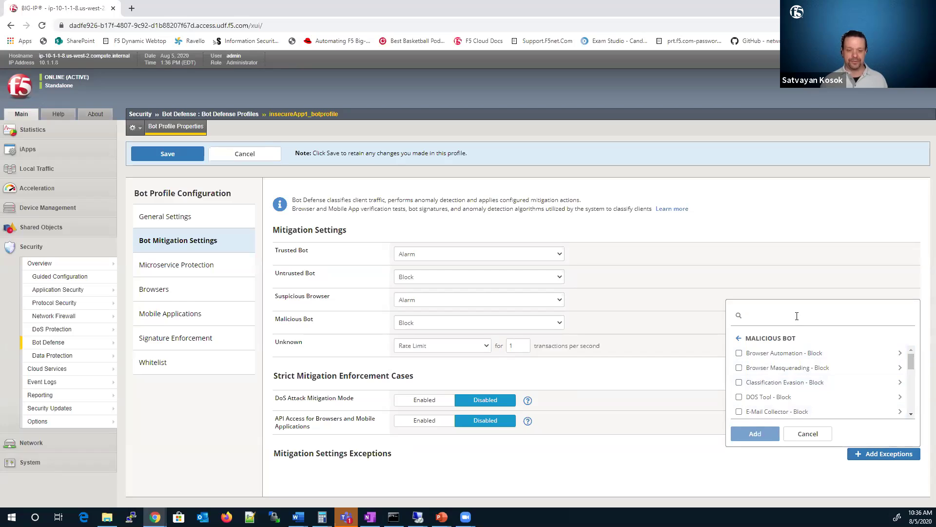
pyautogui.write('cu')
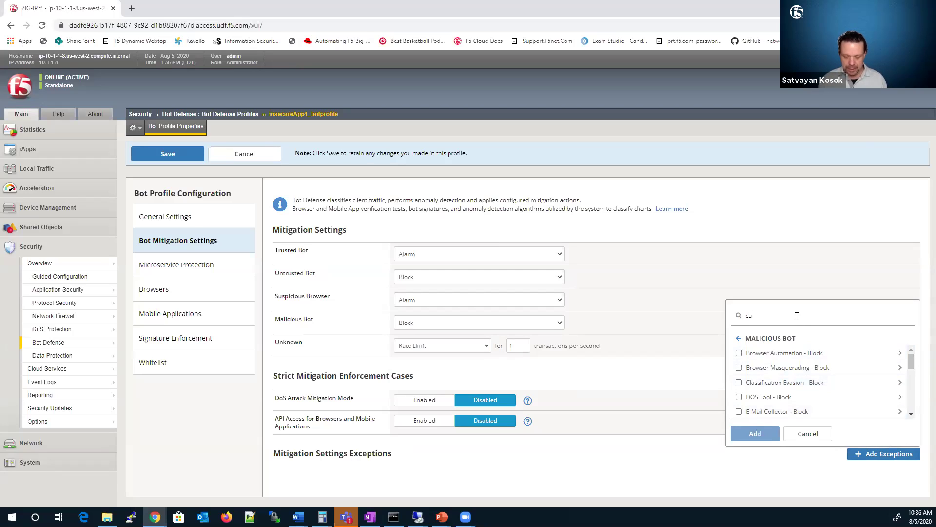
pyautogui.write('r')
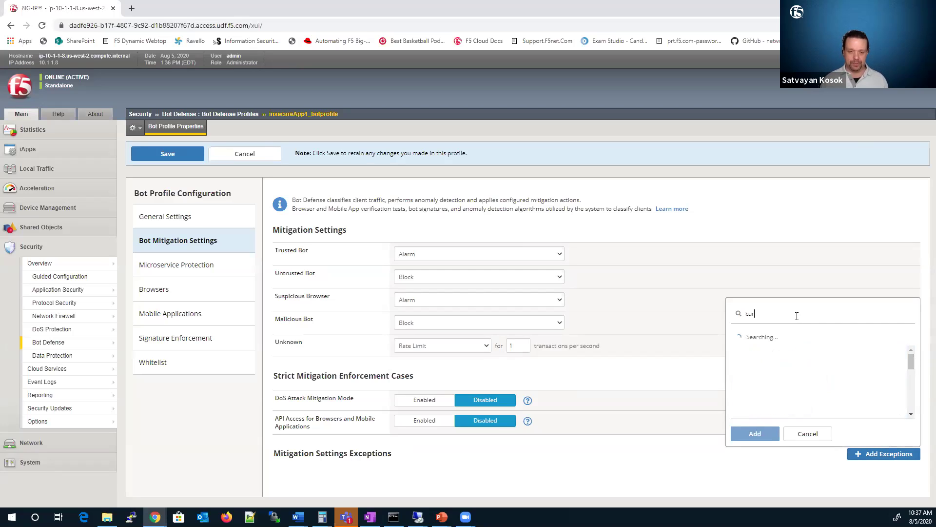
pyautogui.write('l')
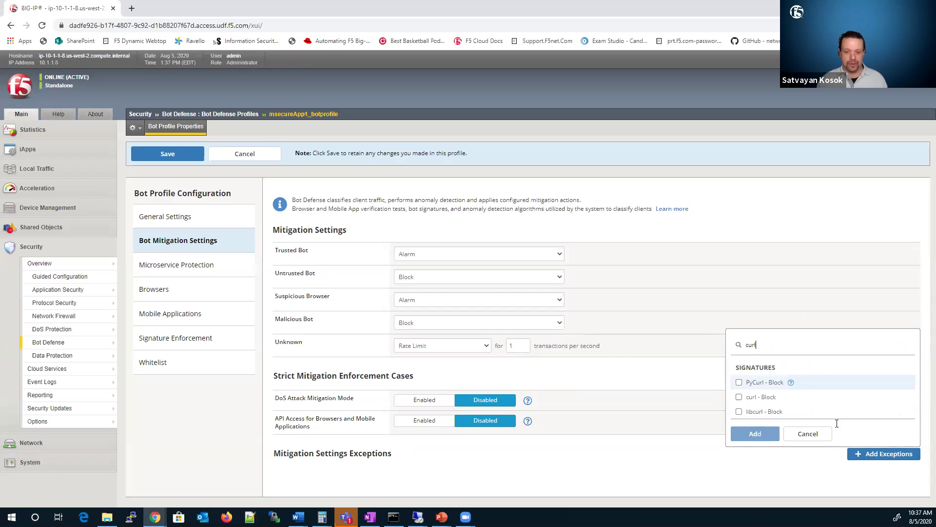
pyautogui.click(739, 397)
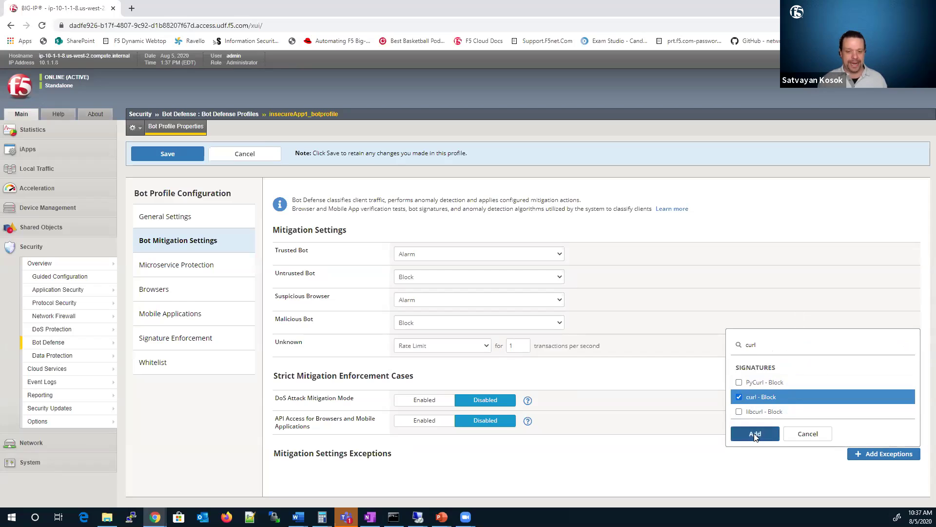
pyautogui.click(755, 433)
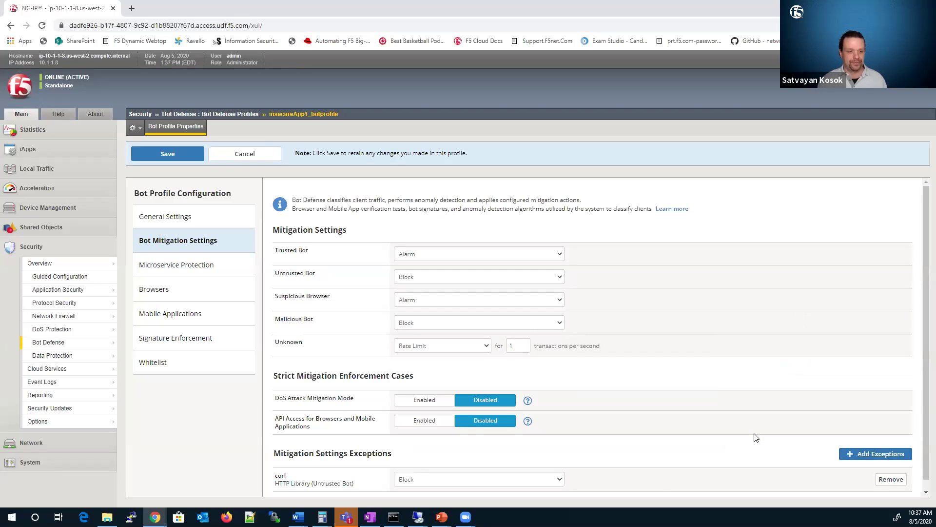
# - Set the curl exception to Rate Limit at 1 transaction per second instead of 30
pyautogui.click(502, 482)
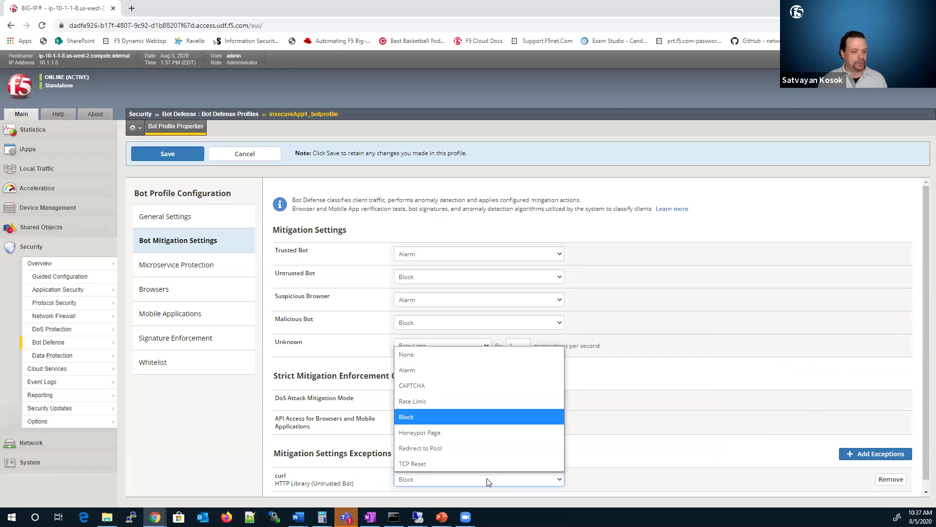
pyautogui.click(430, 401)
pyautogui.click(520, 478)
pyautogui.press('BackSpace')
pyautogui.press('BackSpace')
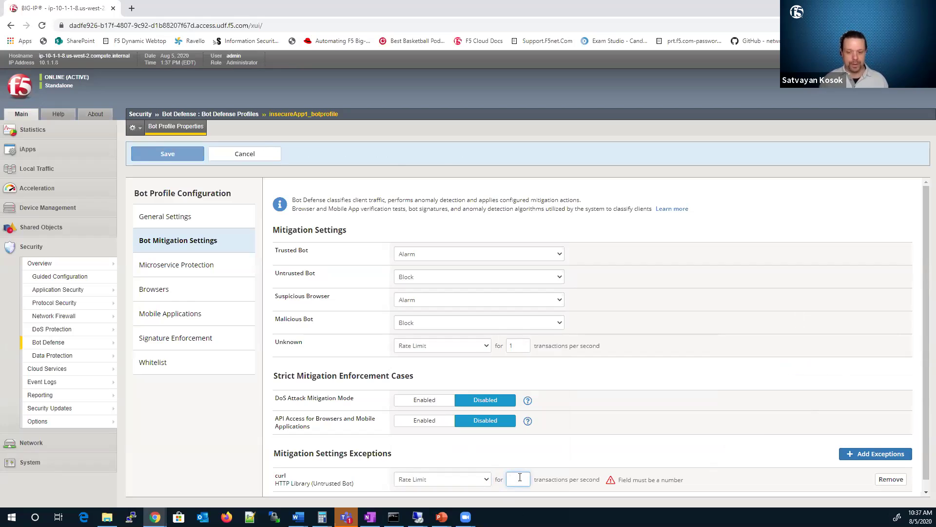
pyautogui.write('1')
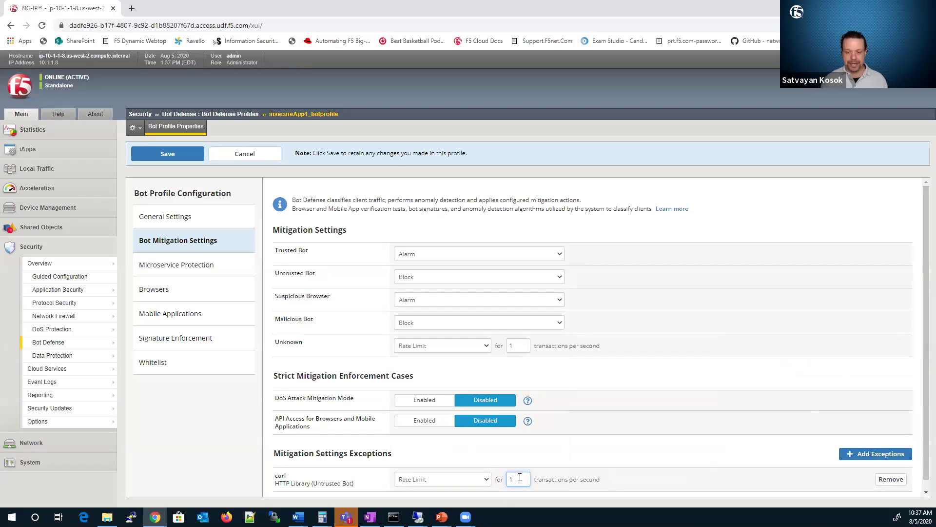
pyautogui.scroll(-1, 921, 484)
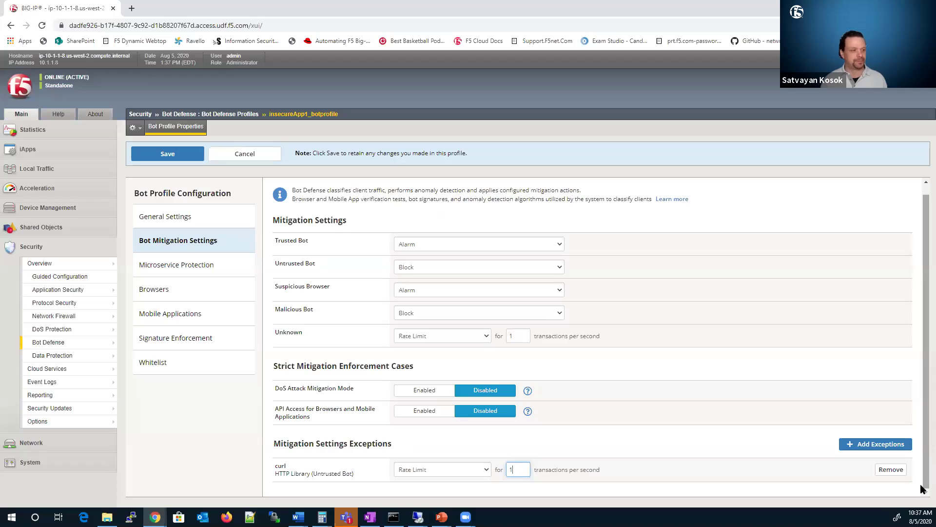
# - Save the bot profile changes and reopen insecureApp1_botprofile from the profiles list
pyautogui.click(171, 149)
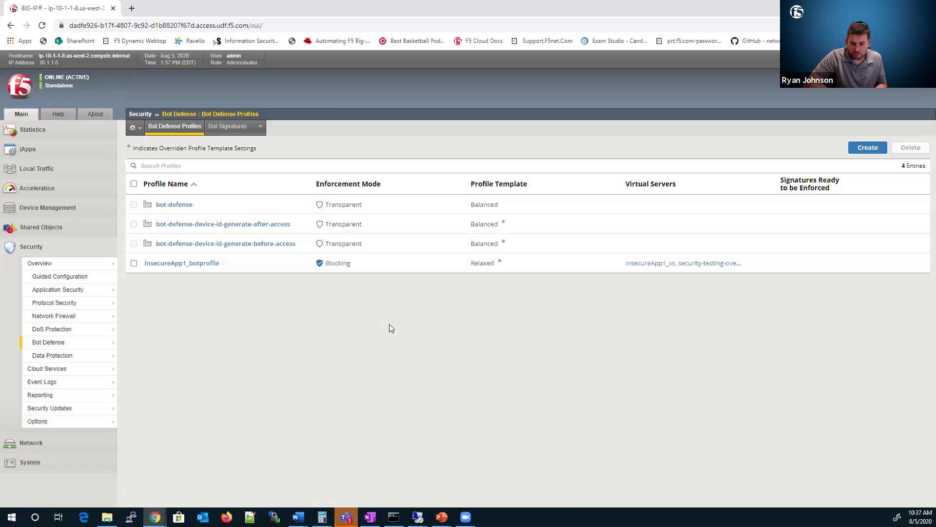
pyautogui.click(189, 265)
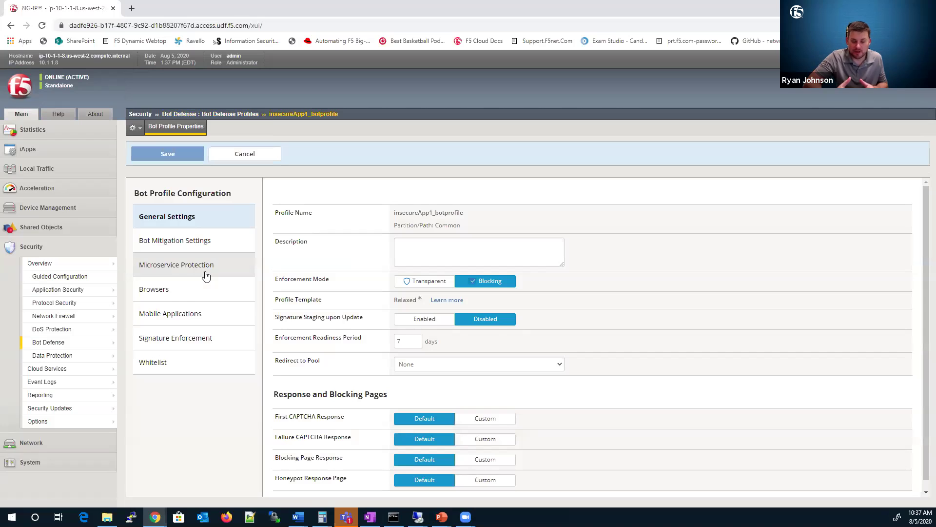
# - In Bot Mitigation Settings, search 'python' and add the Python-httplib2 signature as an exception
pyautogui.click(177, 240)
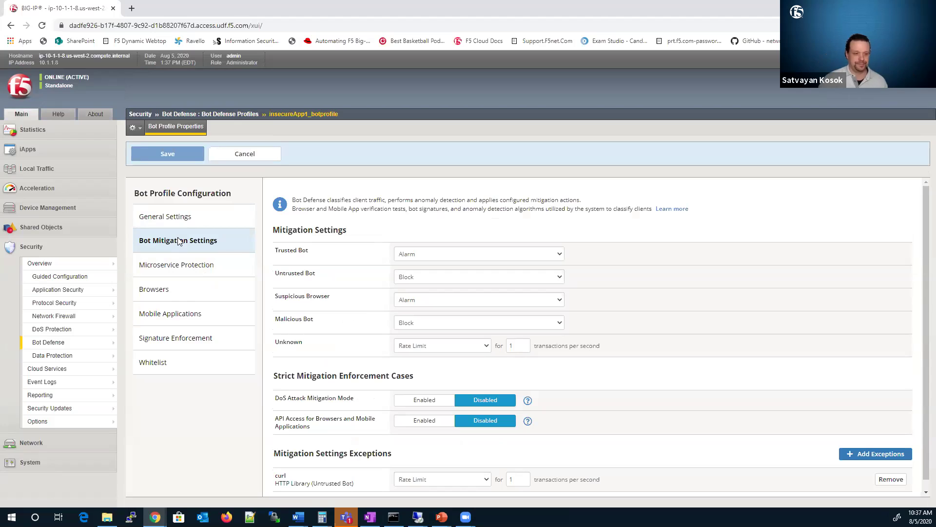
pyautogui.click(849, 455)
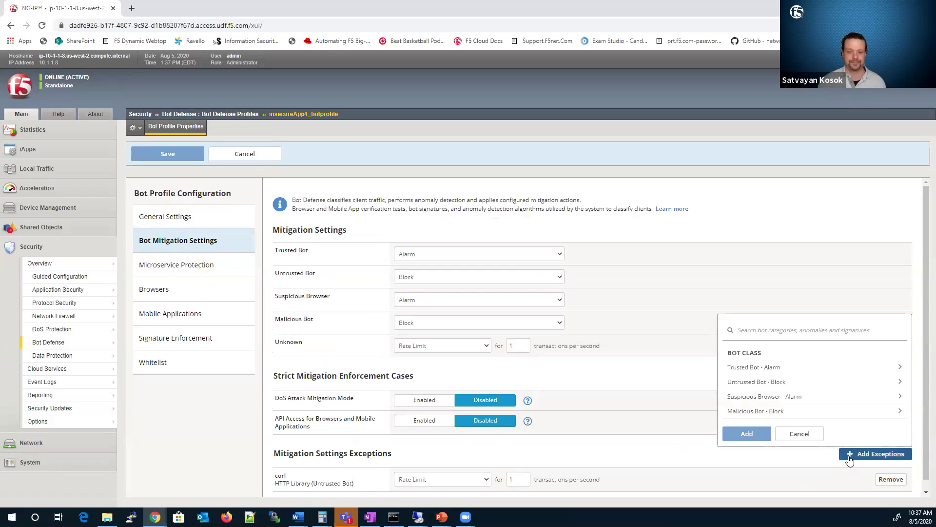
pyautogui.click(738, 332)
pyautogui.write('pyt')
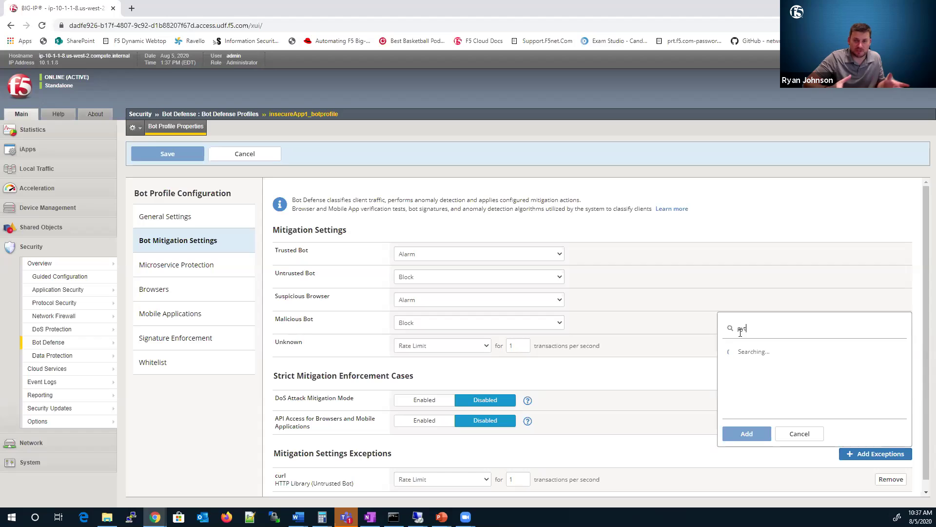
pyautogui.write('hon')
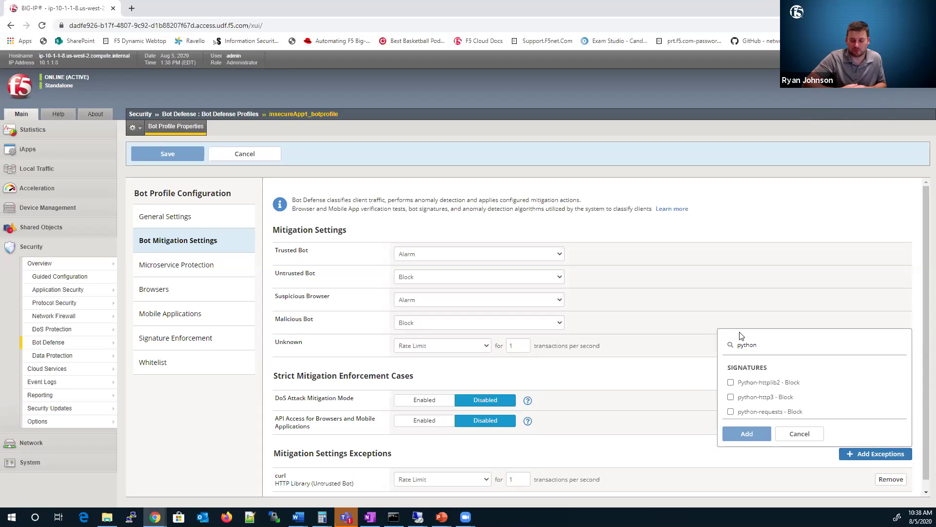
pyautogui.click(731, 383)
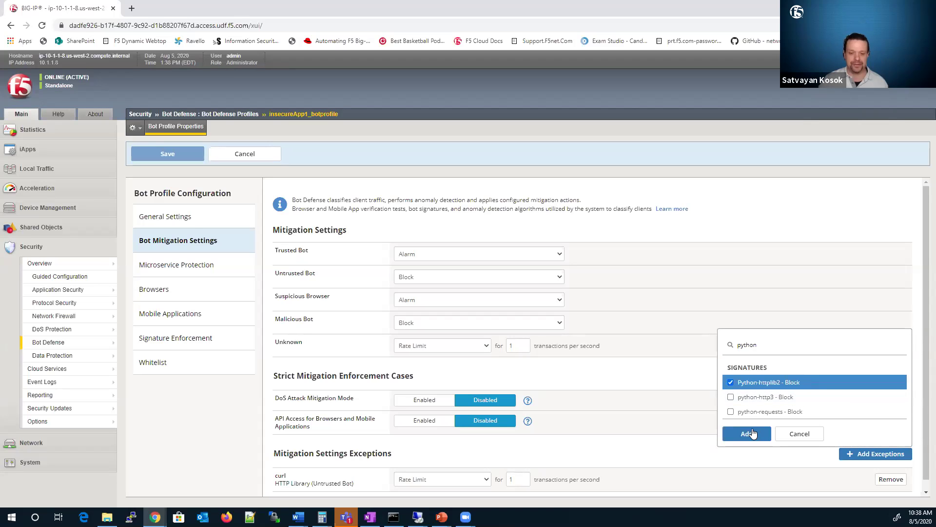
pyautogui.click(752, 430)
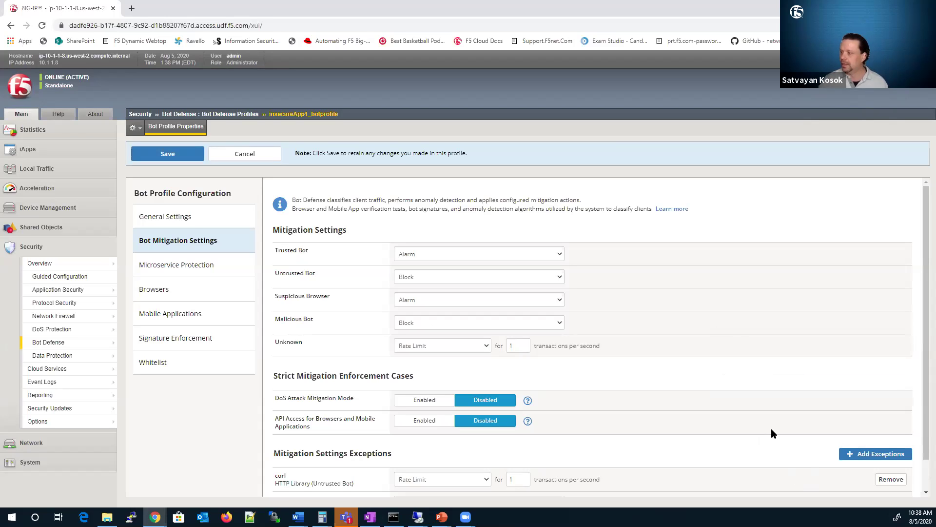
# - Open Microservice Protection, start a new microservice and browse the Service Type choices
pyautogui.scroll(-1, 654, 389)
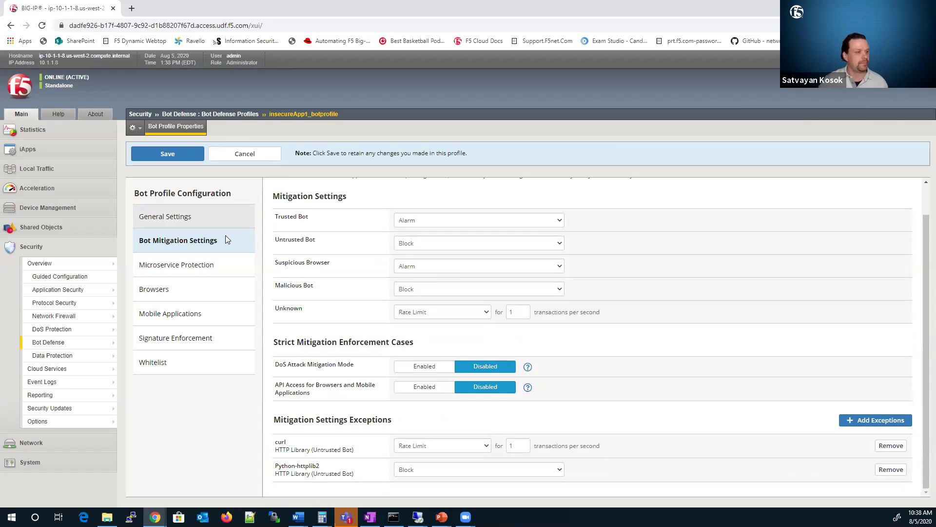
pyautogui.click(211, 266)
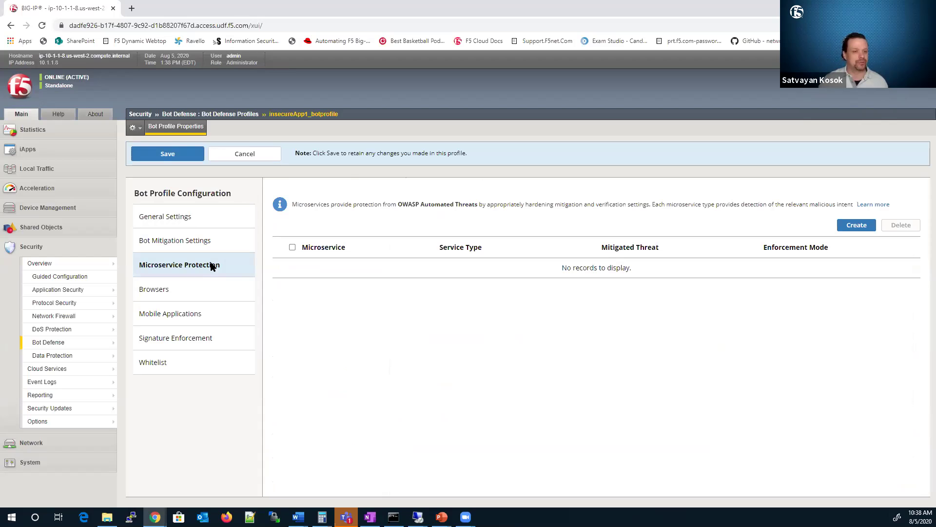
pyautogui.click(856, 226)
pyautogui.moveTo(449, 155); pyautogui.dragTo(477, 157)
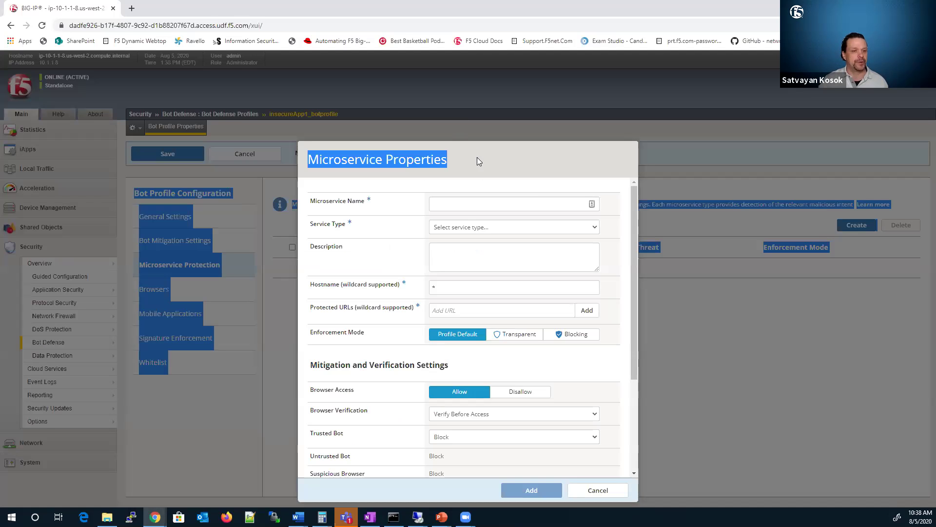
pyautogui.click(464, 230)
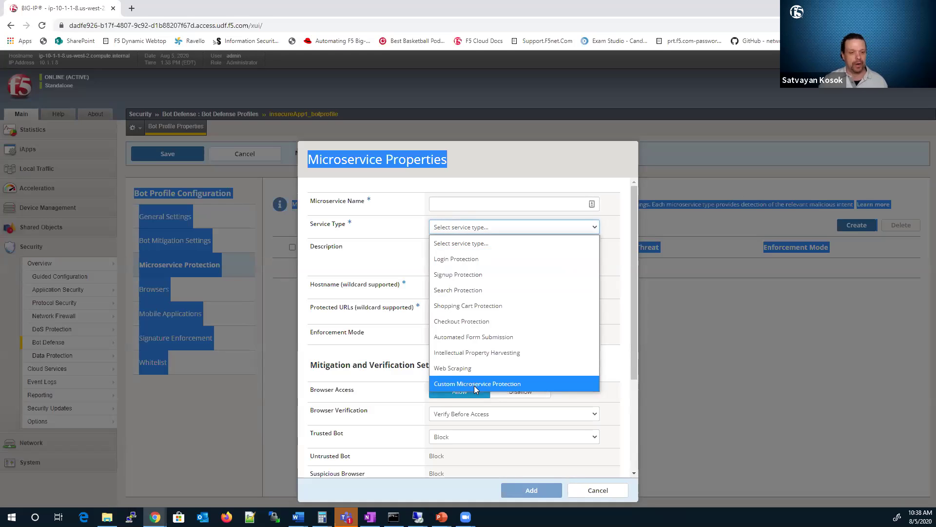
pyautogui.click(328, 291)
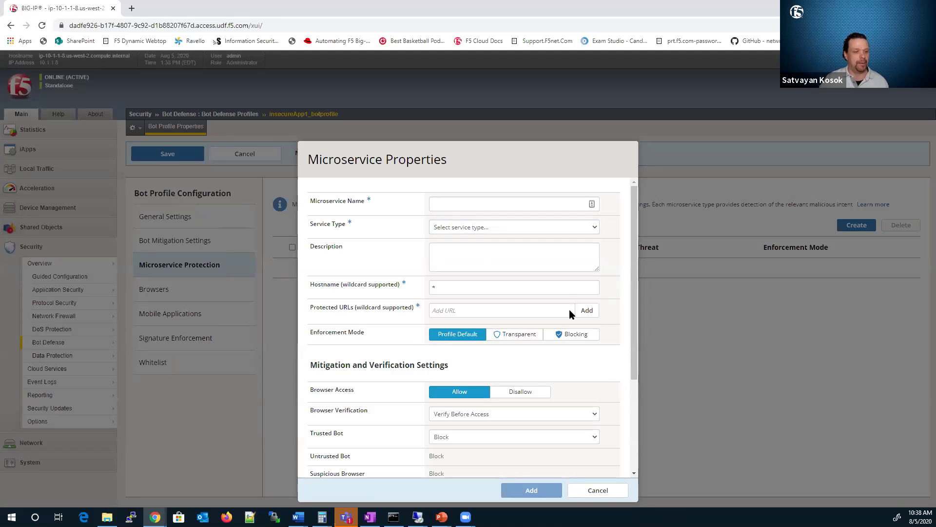
# - Review the defaults (Verify Before Access, 10 attempts in 600 seconds), then cancel the microservice
pyautogui.scroll(-2, 571, 315)
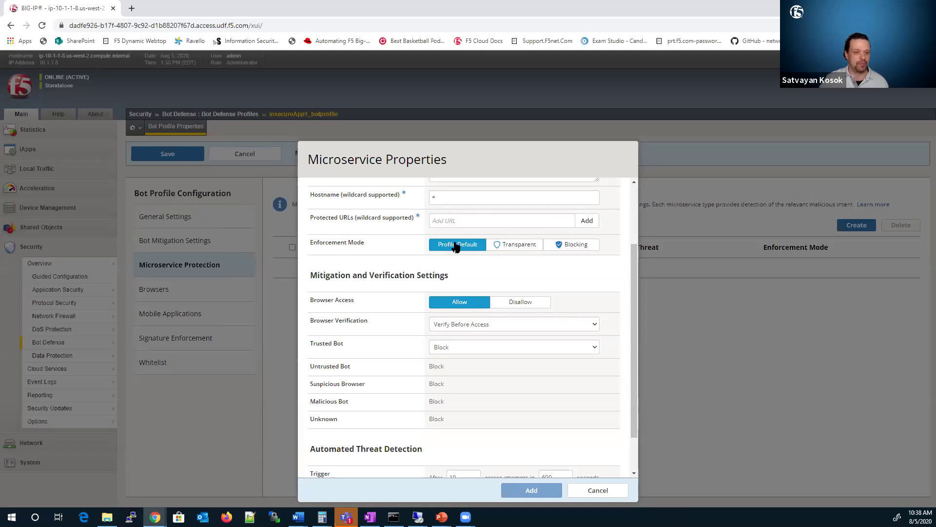
pyautogui.scroll(-1, 376, 273)
pyautogui.click(463, 276)
pyautogui.click(463, 276)
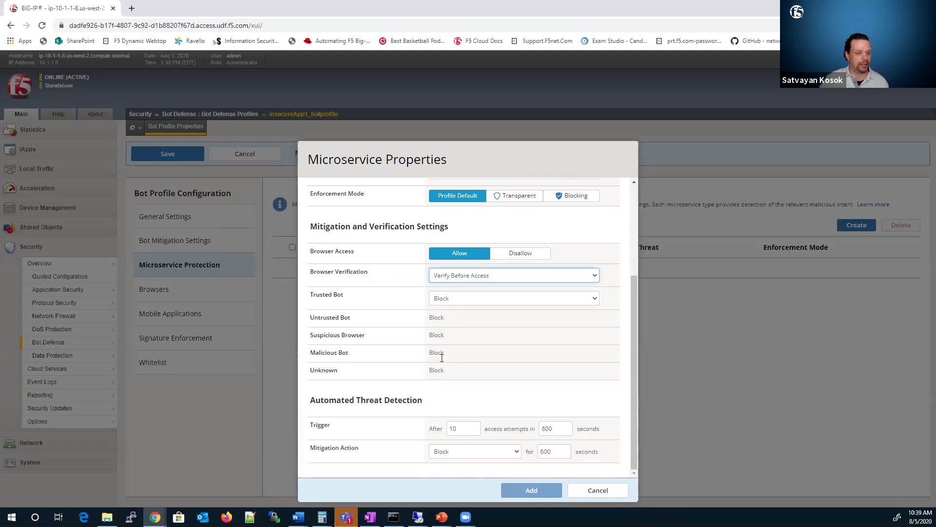
pyautogui.click(599, 491)
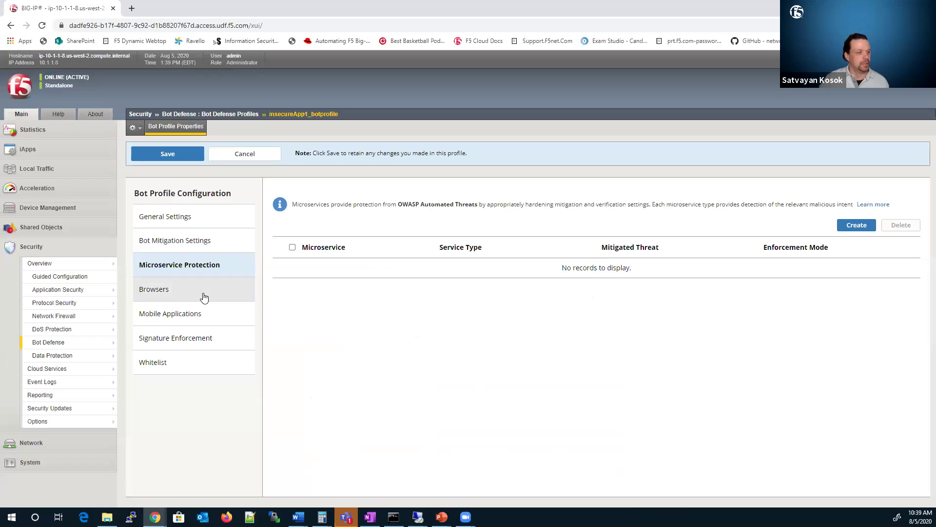
# - Show the bot profile's Browsers settings: browser access allowed, Verify Before Access, 10-second grace period
pyautogui.click(203, 291)
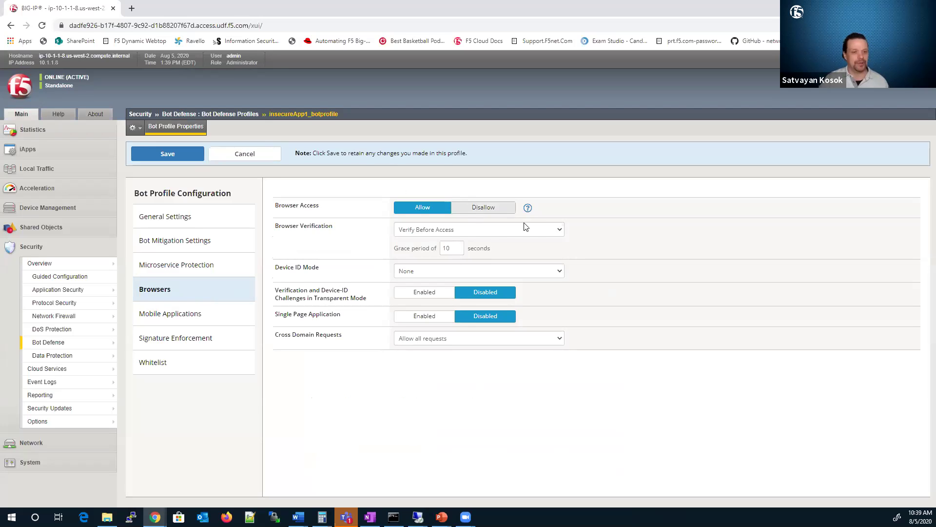
pyautogui.moveTo(527, 215)
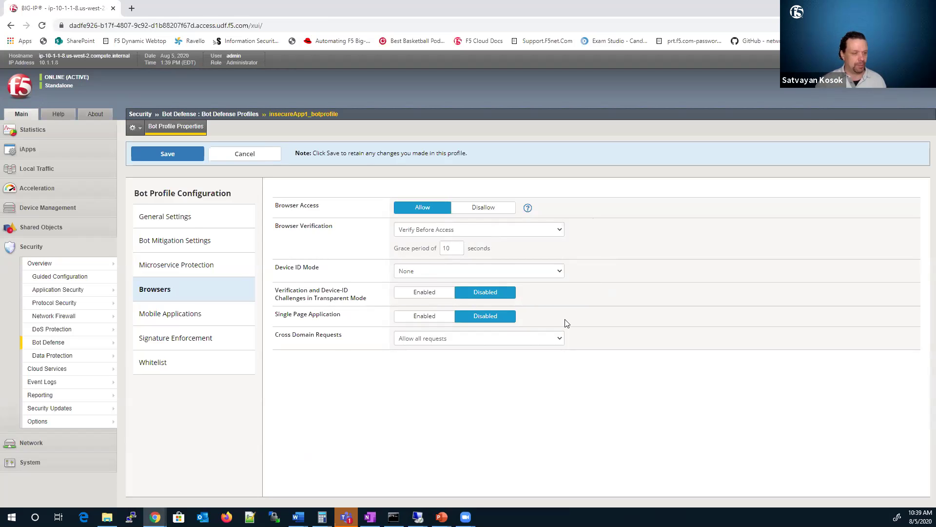
# - Show the Mobile Applications settings with Anti-Bot Mobile SDK on, opening Create Signature in another tab
pyautogui.click(168, 323)
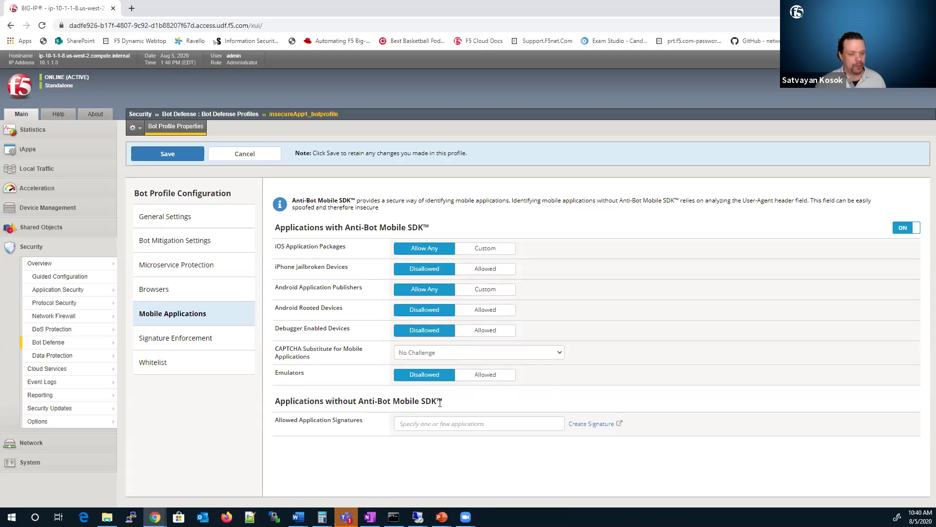
pyautogui.click(598, 426)
pyautogui.click(69, 8)
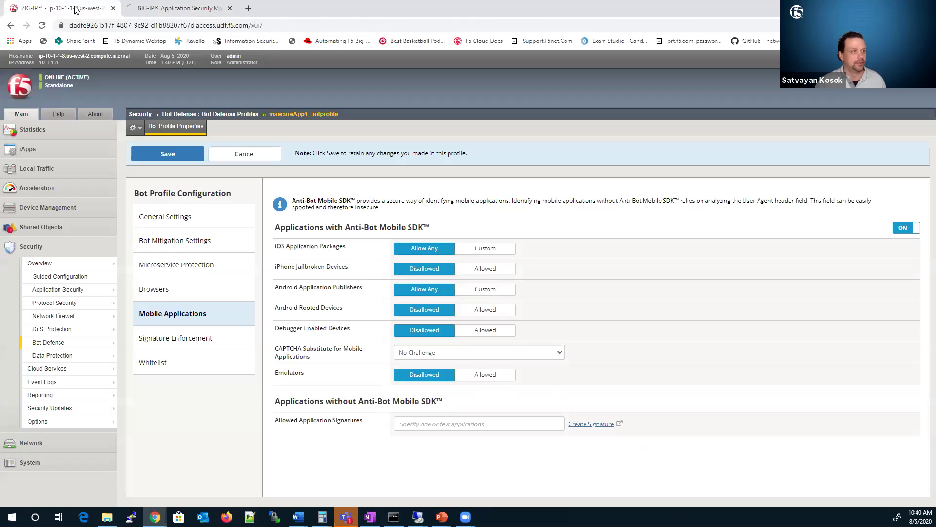
# - Stage the .NET Framework Link Check and 007AC9 bot signatures in the Signature Enforcement list
pyautogui.click(183, 338)
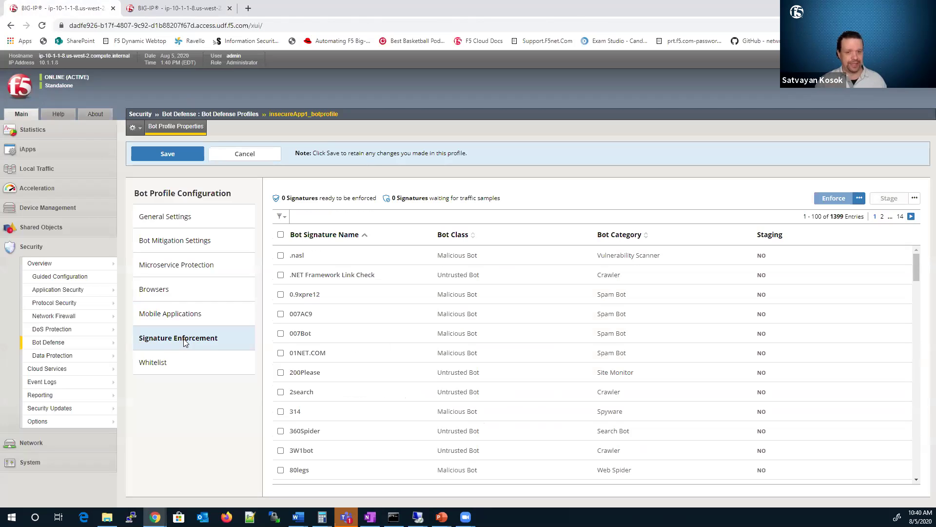
pyautogui.click(280, 275)
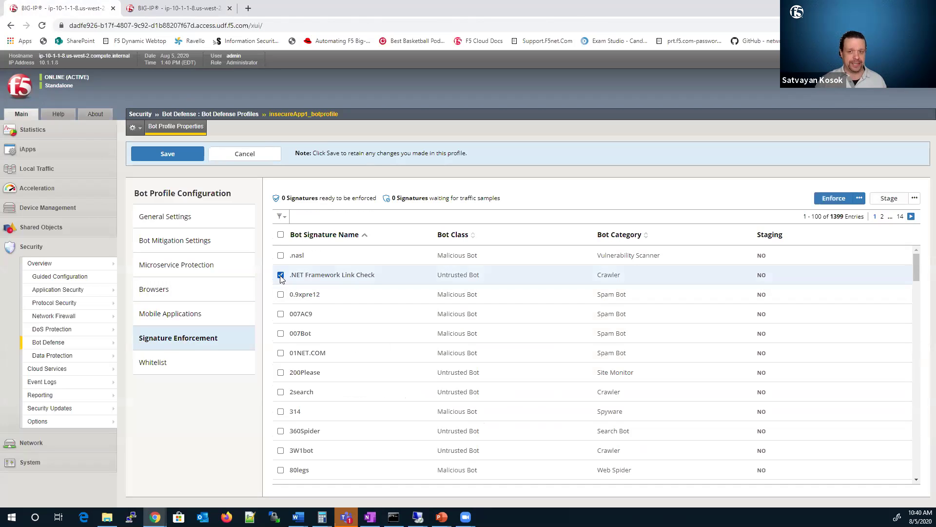
pyautogui.click(878, 203)
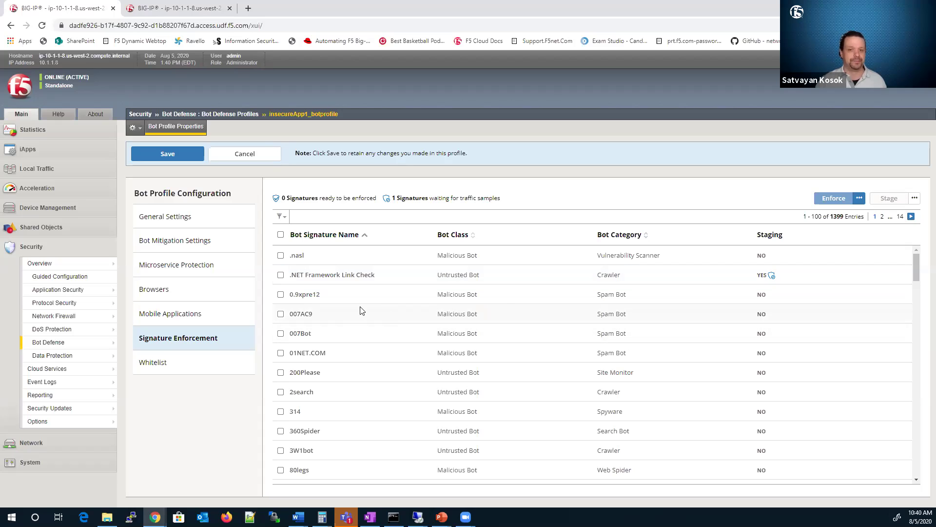
pyautogui.click(281, 313)
pyautogui.click(915, 198)
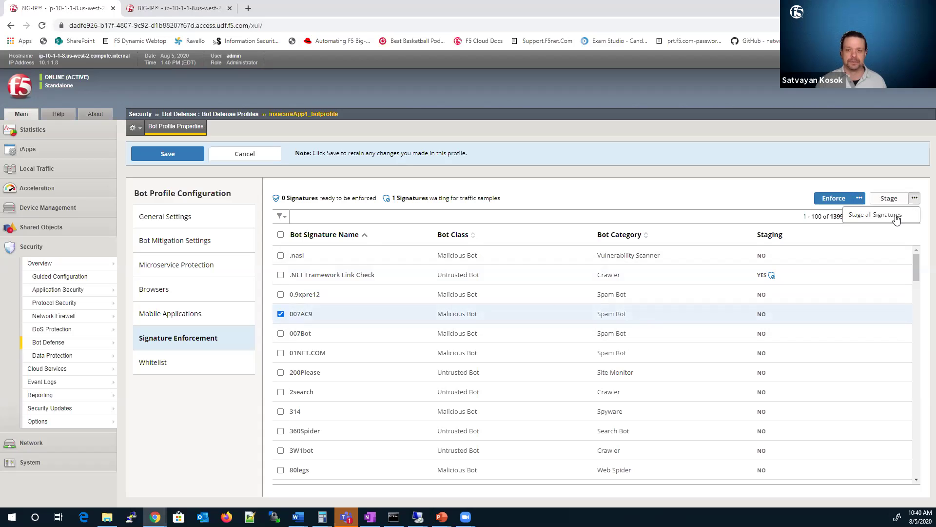
pyautogui.click(889, 198)
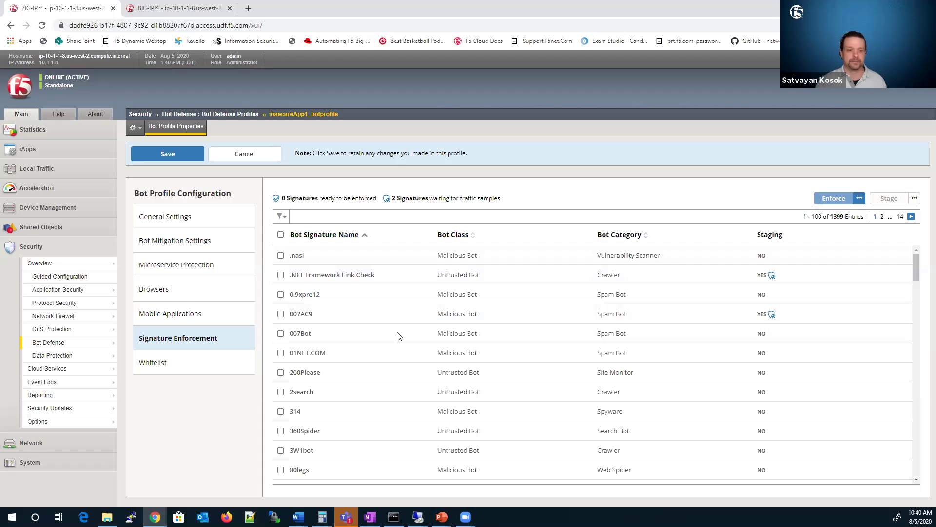
# - Enforce all 1399 bot signatures so none remain waiting for traffic samples
pyautogui.doubleClick(331, 336)
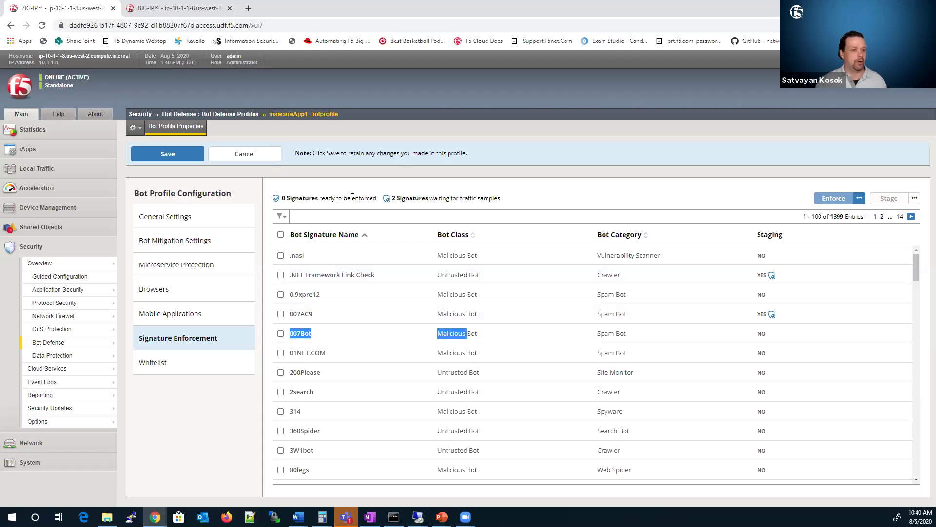
pyautogui.moveTo(397, 199); pyautogui.dragTo(498, 201)
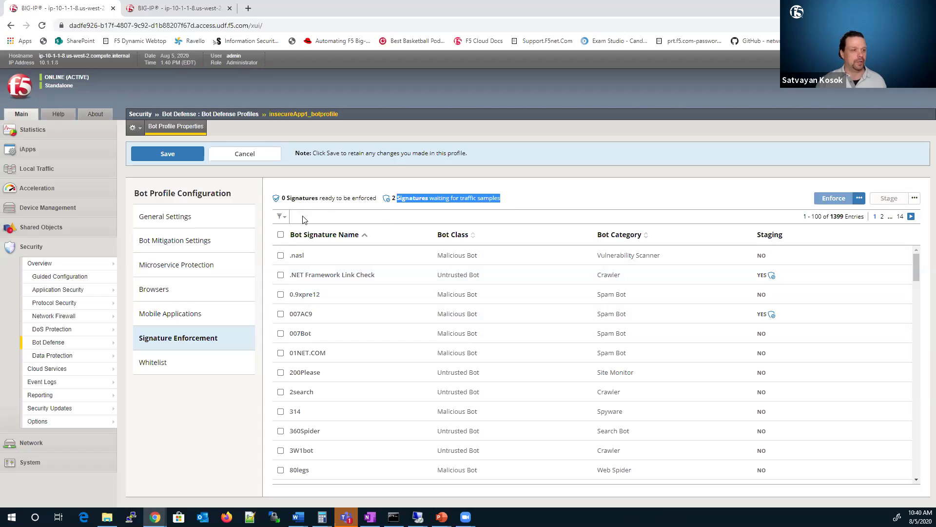
pyautogui.click(281, 235)
pyautogui.click(823, 200)
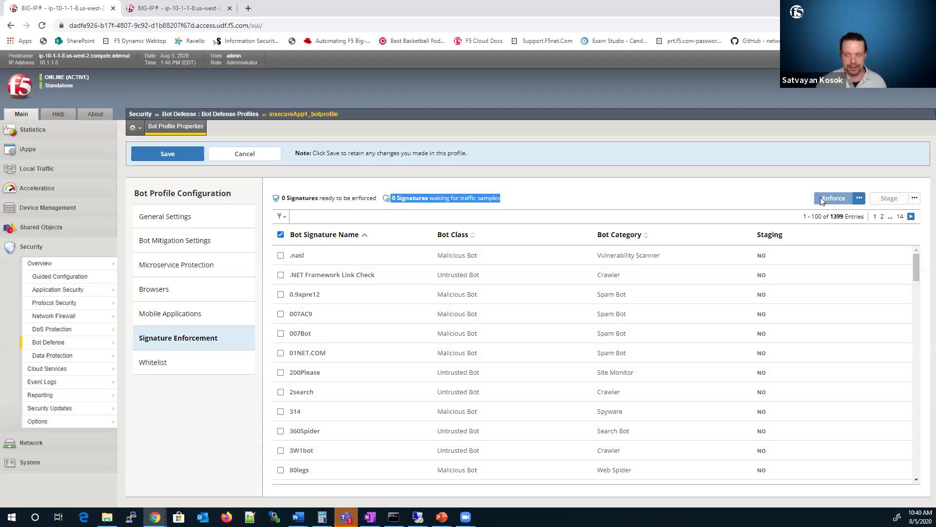
# - Review the profile's whitelist entries, then start a blank new bot defense profile
pyautogui.click(161, 363)
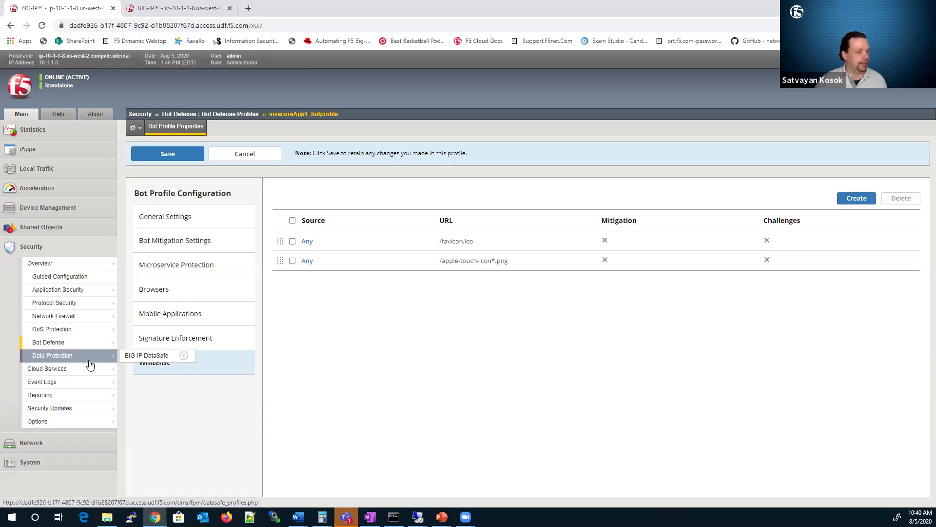
pyautogui.moveTo(83, 350)
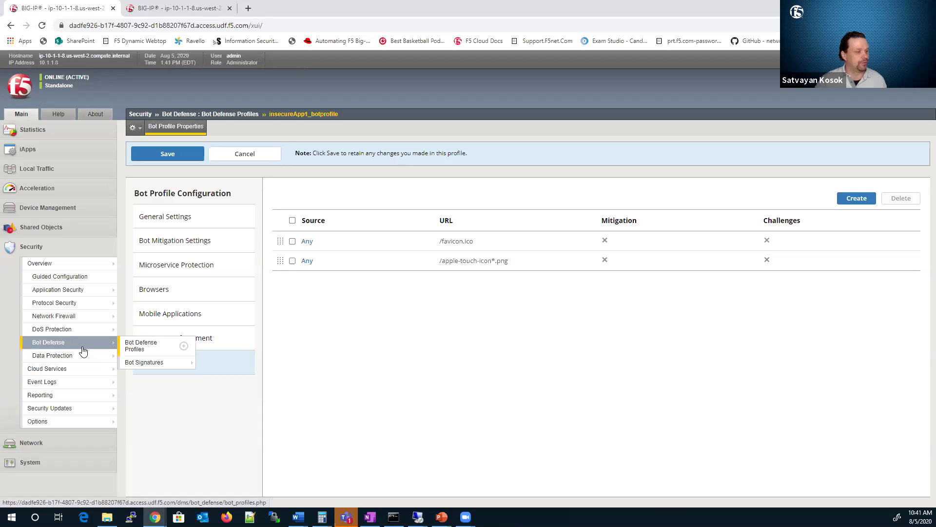
pyautogui.click(184, 346)
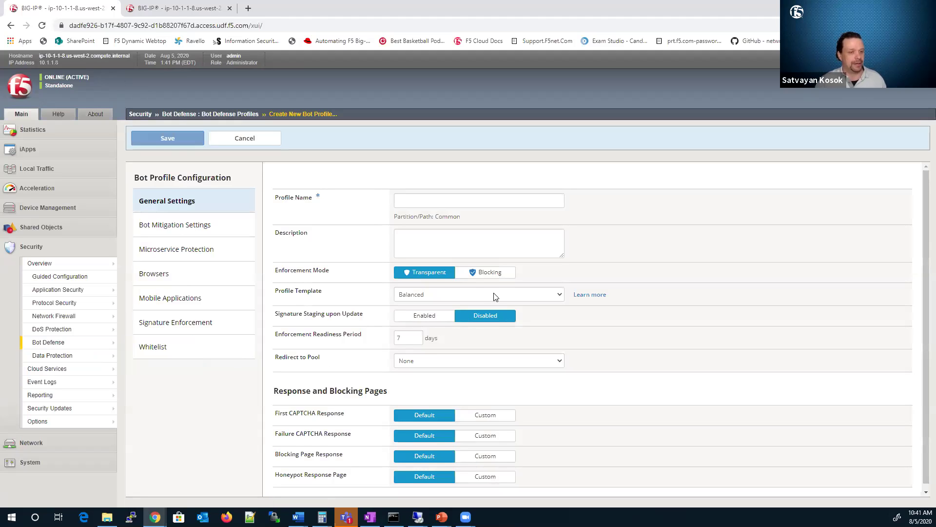
# - Set the new profile template to Strict after viewing the Relaxed/Balanced/Strict comparison table
pyautogui.click(522, 298)
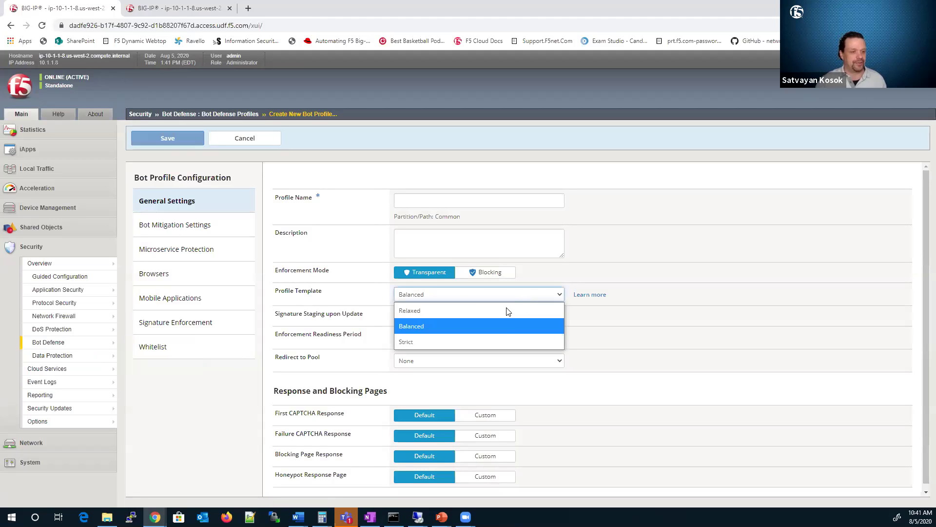
pyautogui.click(504, 308)
pyautogui.click(507, 296)
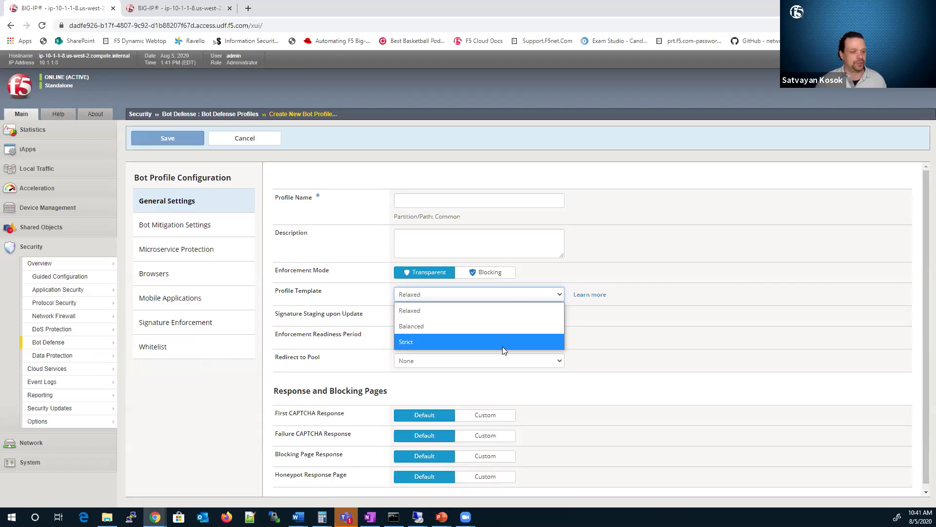
pyautogui.click(502, 344)
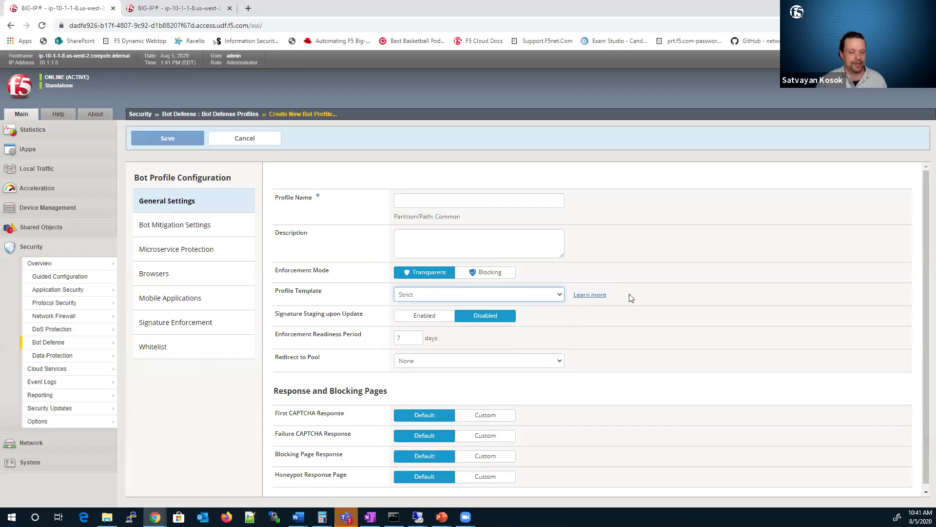
pyautogui.click(589, 295)
pyautogui.scroll(-1, 540, 263)
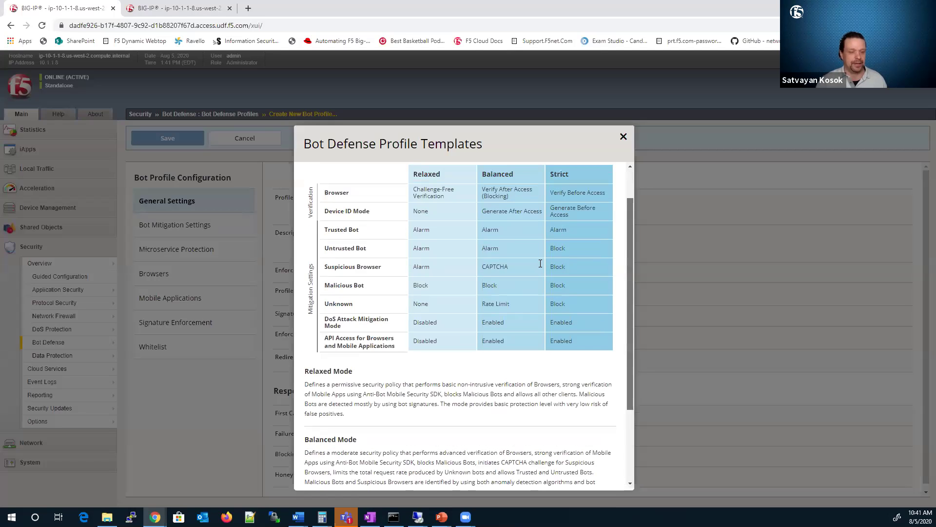
pyautogui.scroll(1, 575, 234)
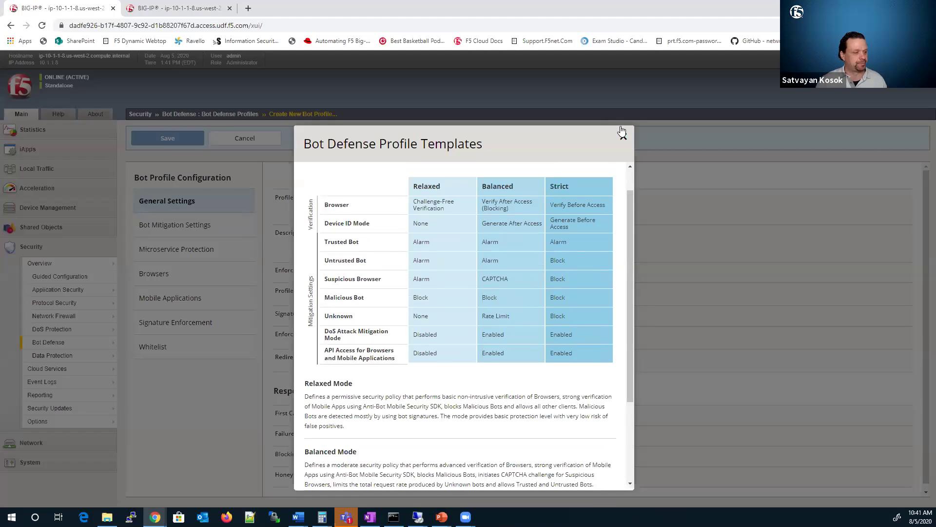
pyautogui.click(744, 419)
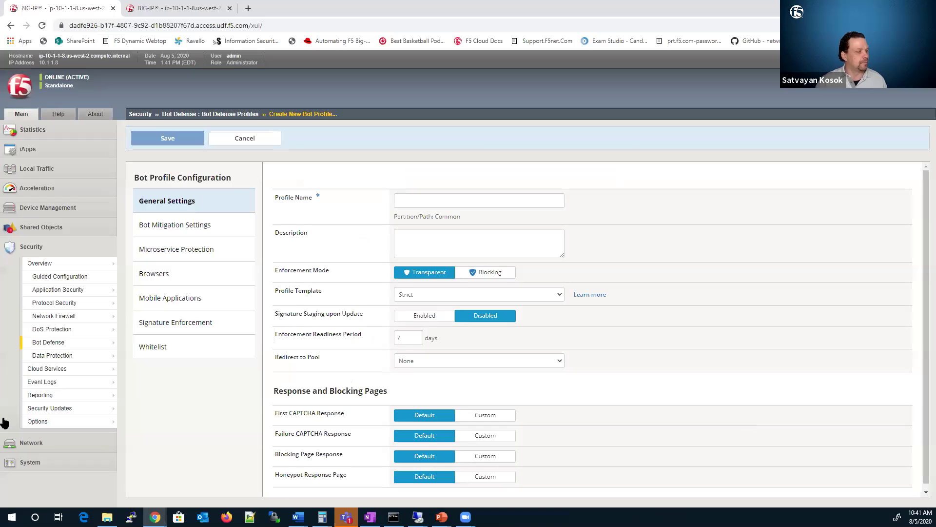
# - Open the Bot Traffic event log and switch its time range from Last Day to Last Week
pyautogui.moveTo(95, 388)
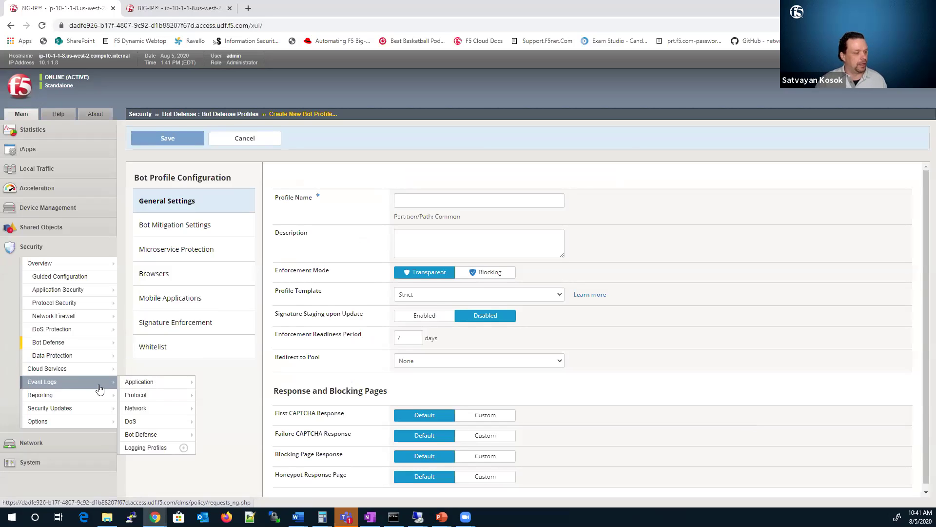
pyautogui.moveTo(160, 434)
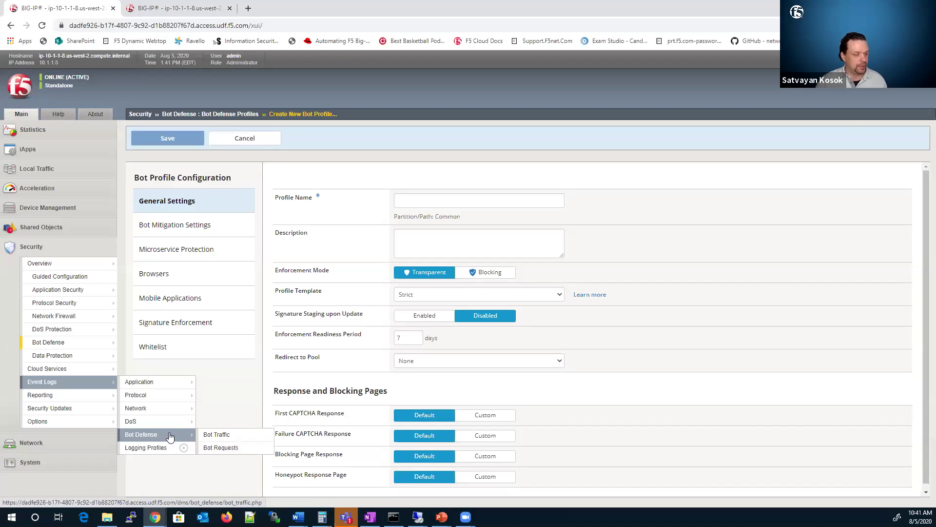
pyautogui.click(208, 436)
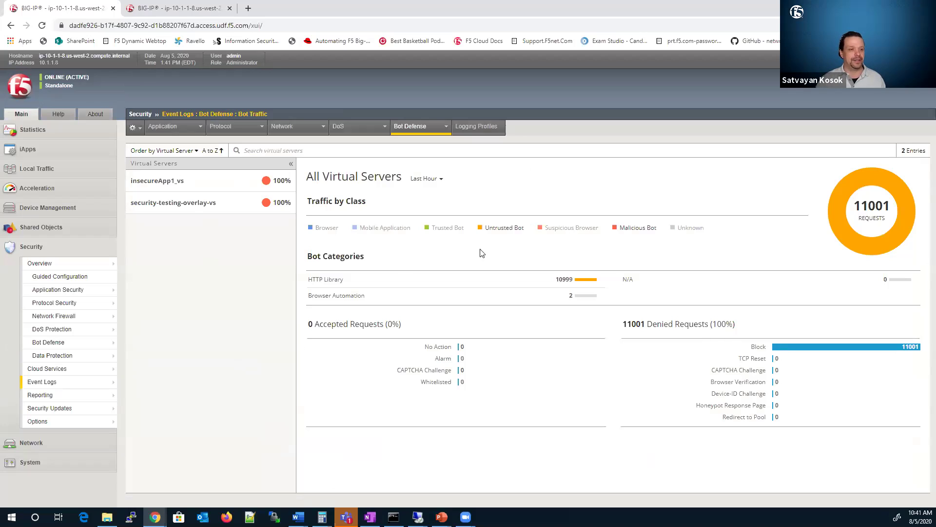
pyautogui.click(424, 179)
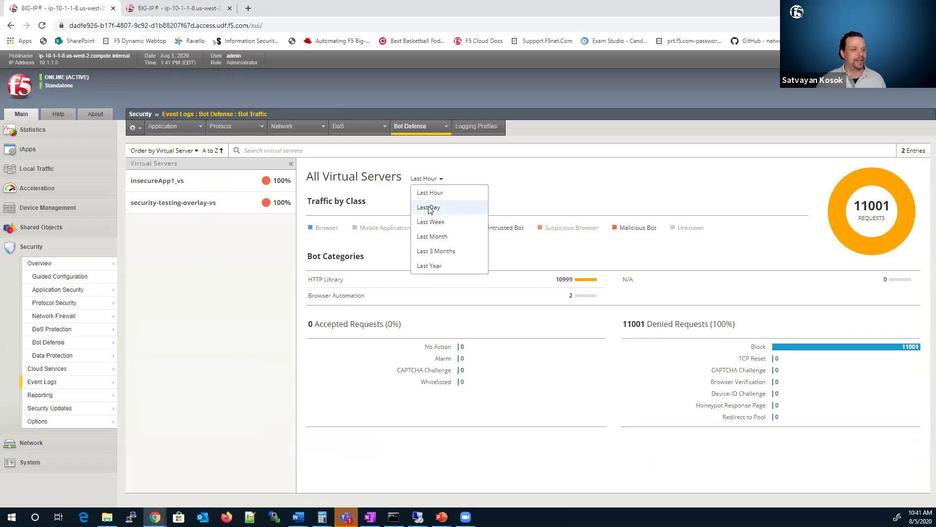
pyautogui.click(429, 208)
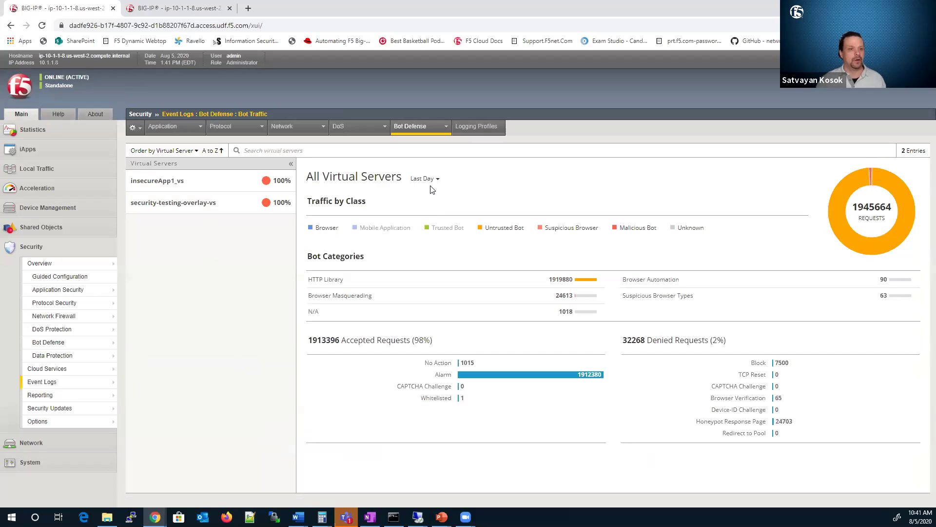
pyautogui.click(425, 179)
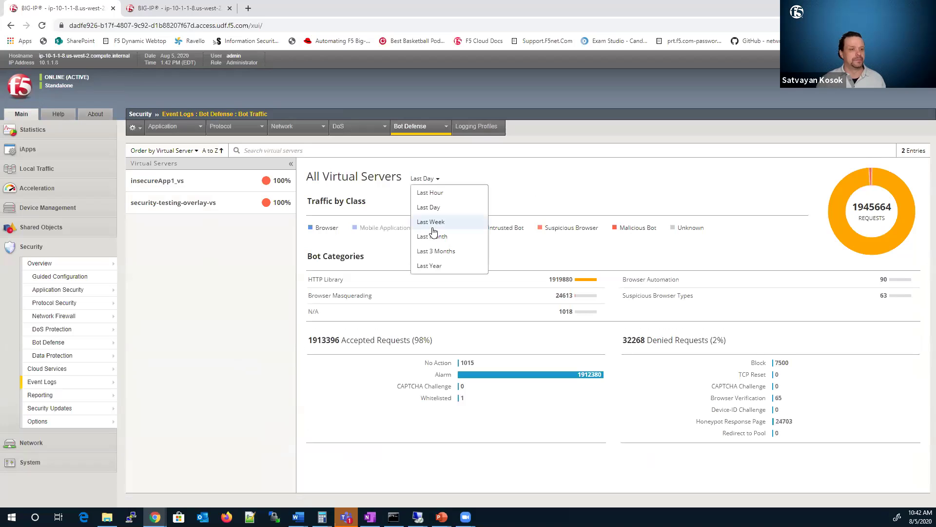
pyautogui.click(433, 230)
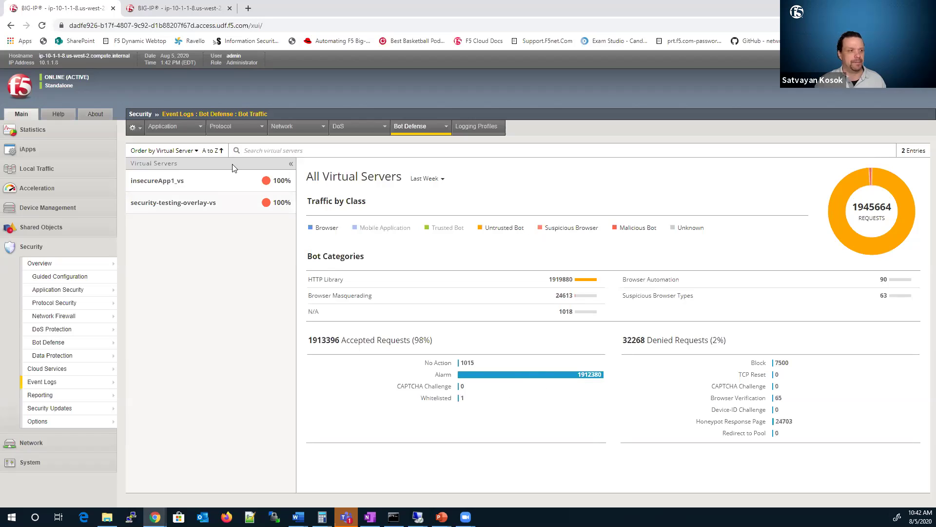
# - Filter Bot Traffic to insecureApp1_vs (989629 requests, 32226 denied) and read the Untrusted Bot slice
pyautogui.click(237, 182)
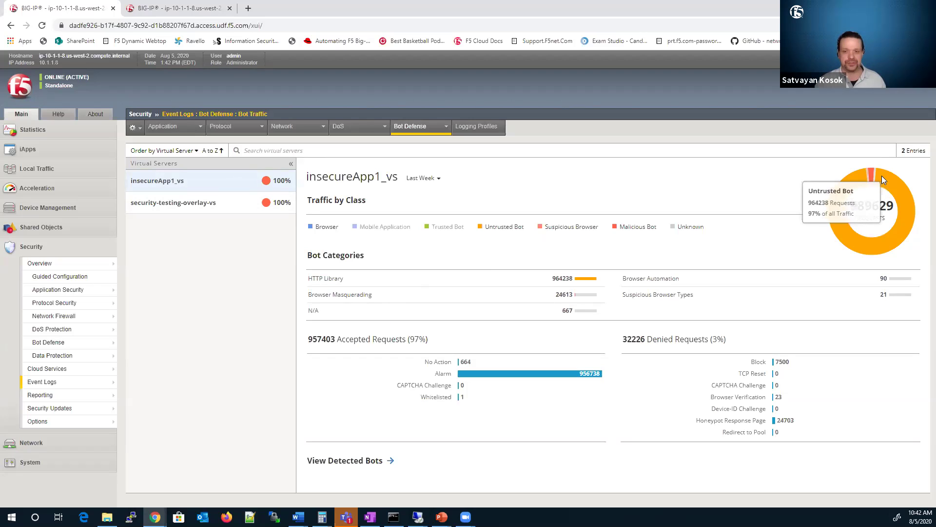
pyautogui.moveTo(866, 181)
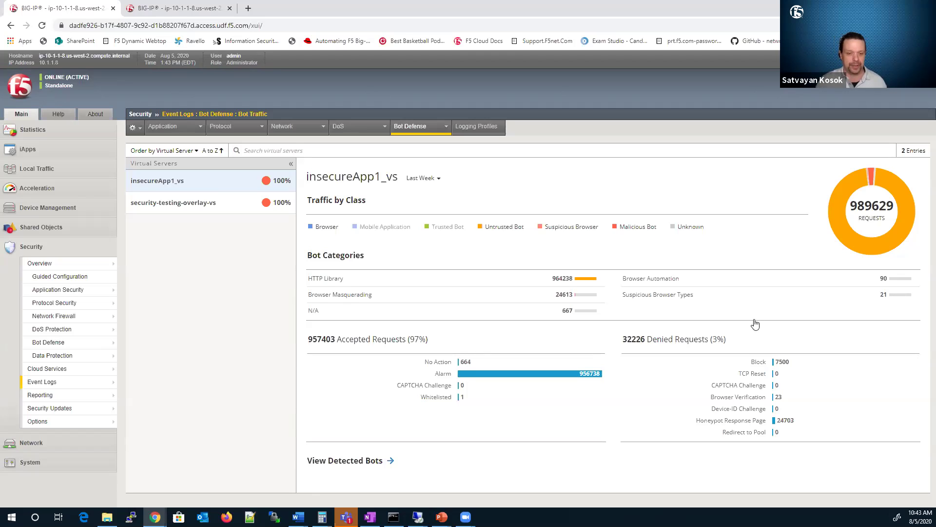
# - List detected bots, select python-requests, and open its 13182-request incident
pyautogui.click(375, 461)
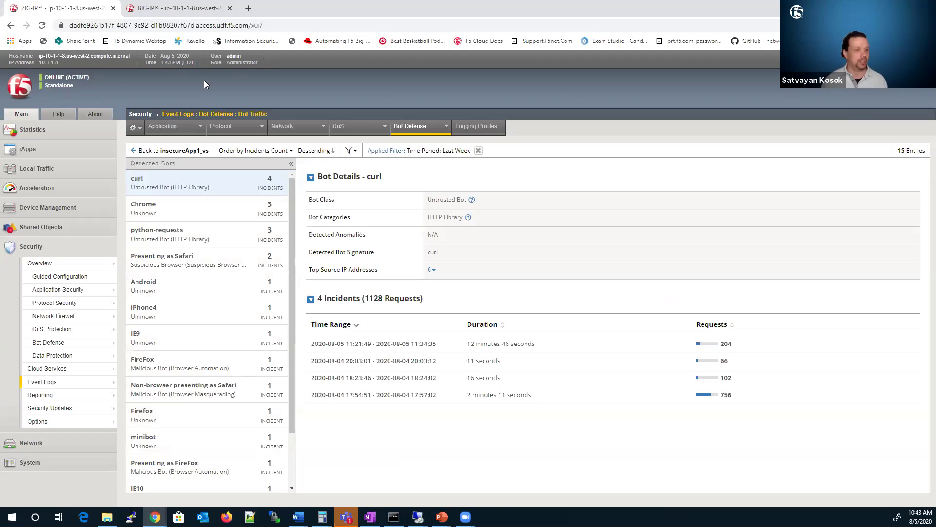
pyautogui.click(183, 241)
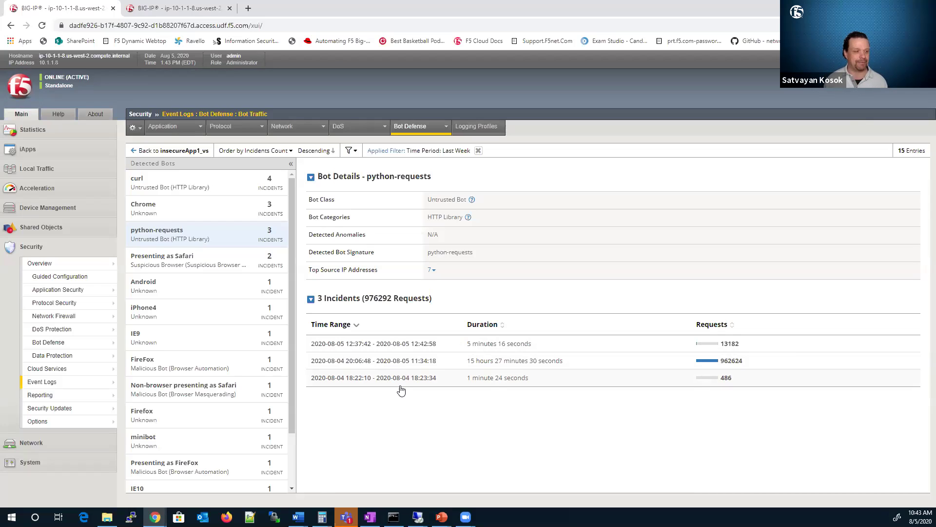
pyautogui.click(384, 348)
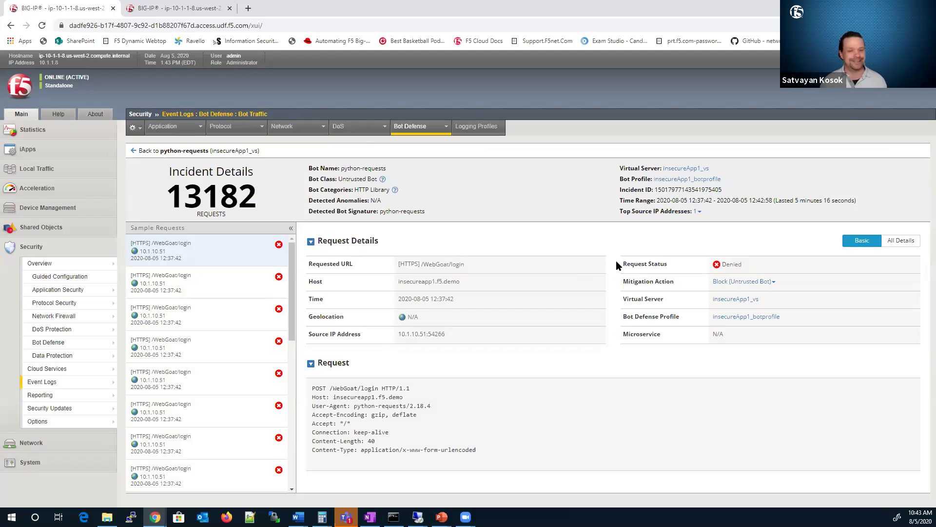
# - Expand the incident's sample request to show all its details
pyautogui.click(901, 240)
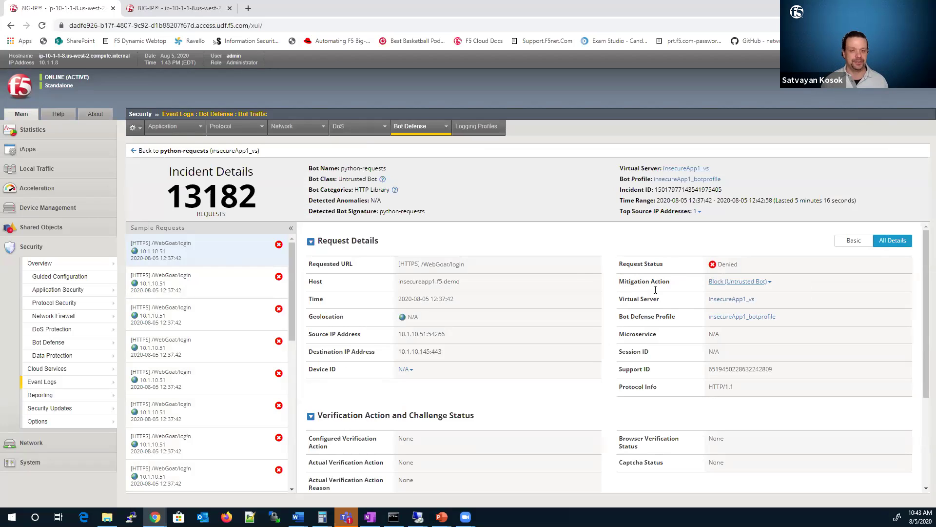
pyautogui.scroll(-2, 719, 308)
pyautogui.scroll(2, 720, 308)
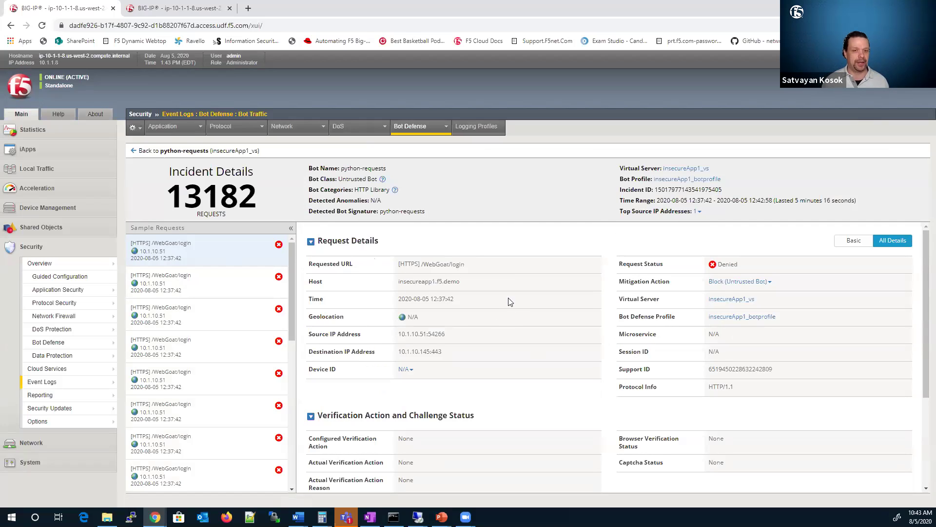
# - Check the incident's top source IP addresses, then return to the python-requests bot details
pyautogui.click(698, 213)
pyautogui.click(564, 205)
pyautogui.scroll(-1, 239, 300)
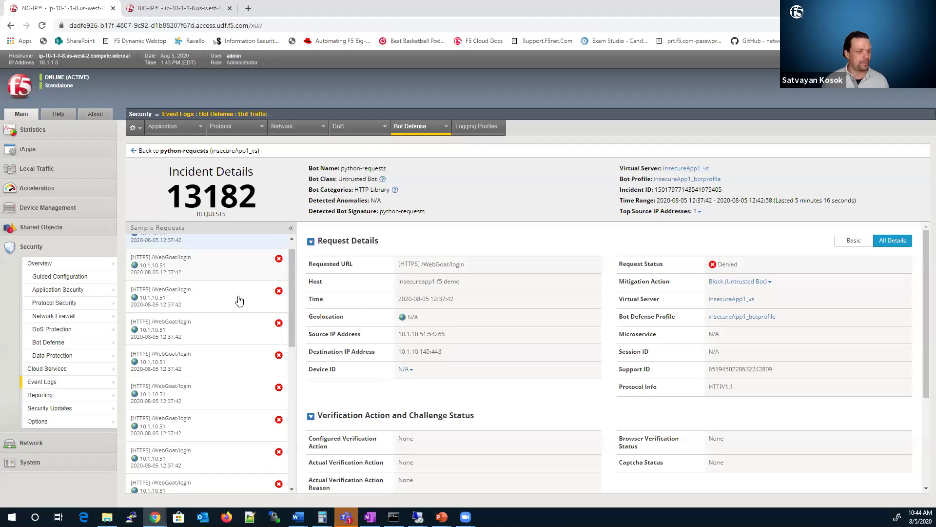
pyautogui.scroll(-3, 365, 304)
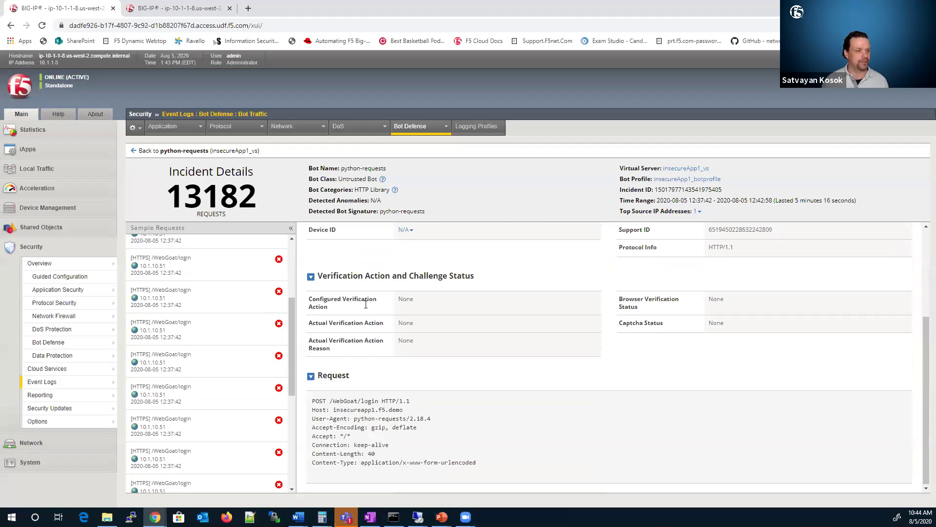
pyautogui.scroll(3, 365, 304)
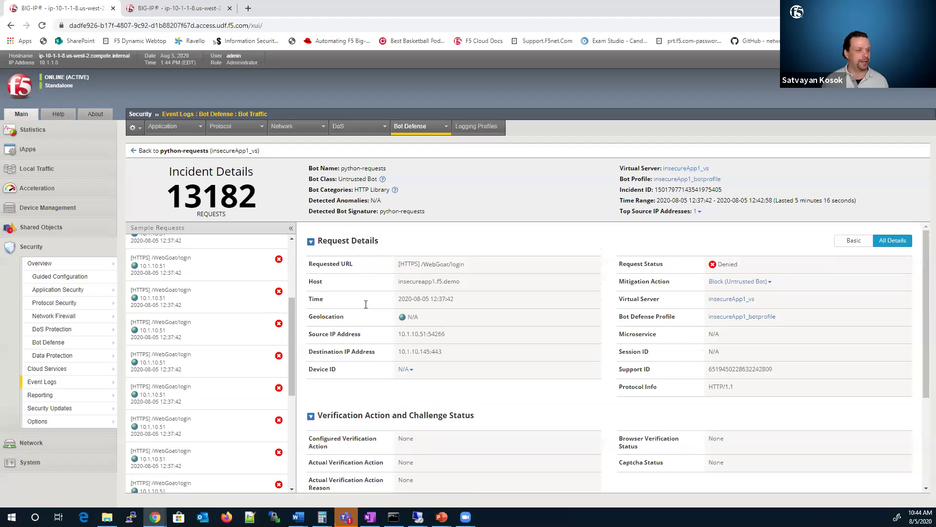
pyautogui.click(135, 151)
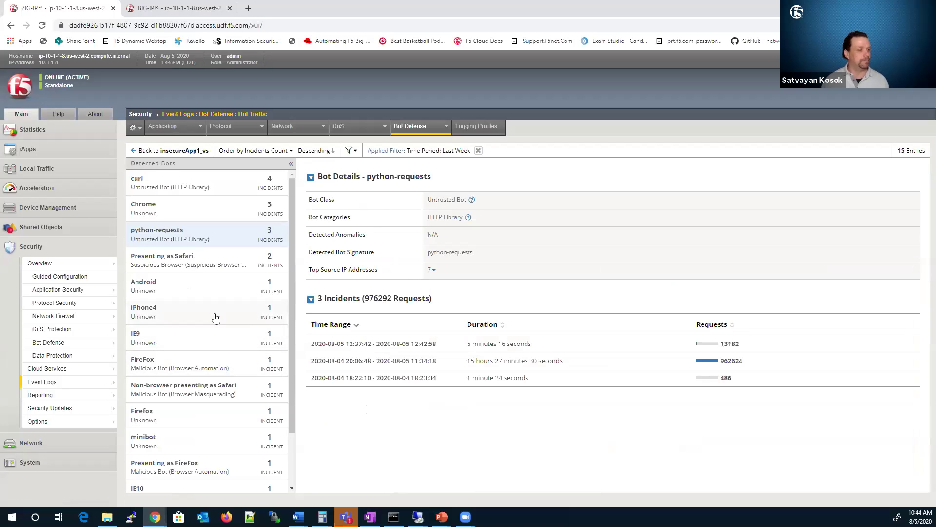
# - Via iPhone4, open the Non-browser presenting as Safari bot and its 49-request incident
pyautogui.click(209, 315)
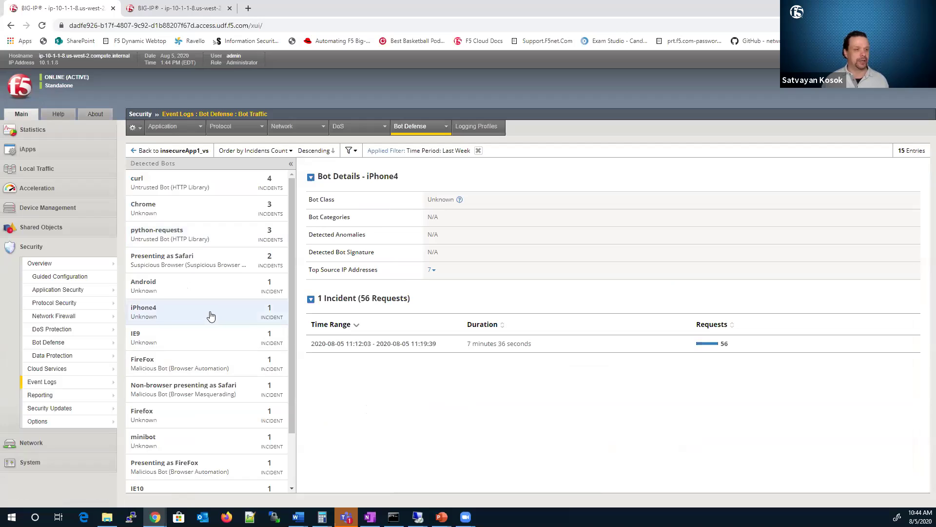
pyautogui.scroll(-1, 217, 339)
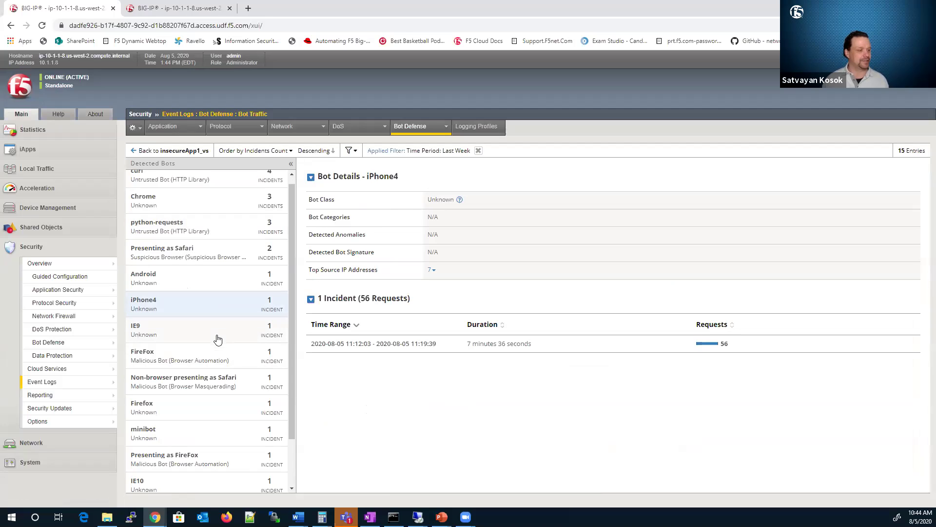
pyautogui.scroll(-2, 207, 333)
pyautogui.click(197, 327)
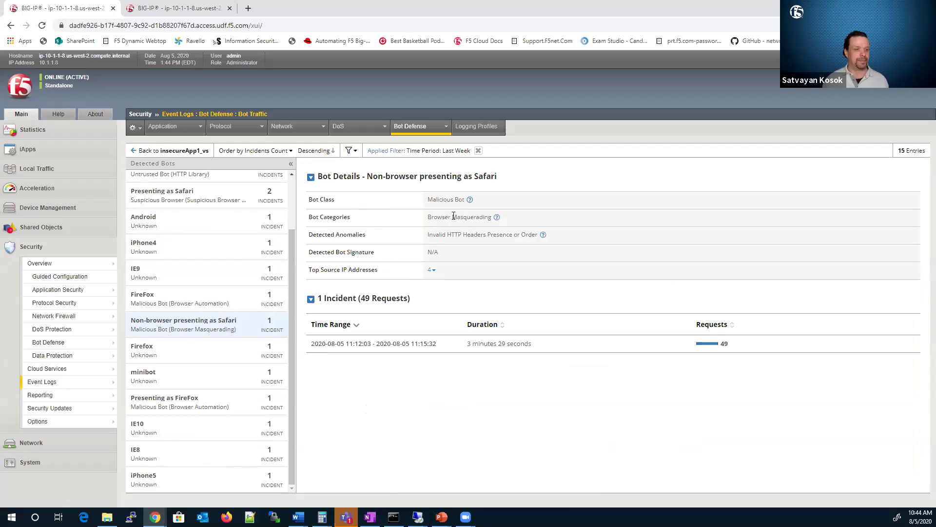
pyautogui.click(423, 342)
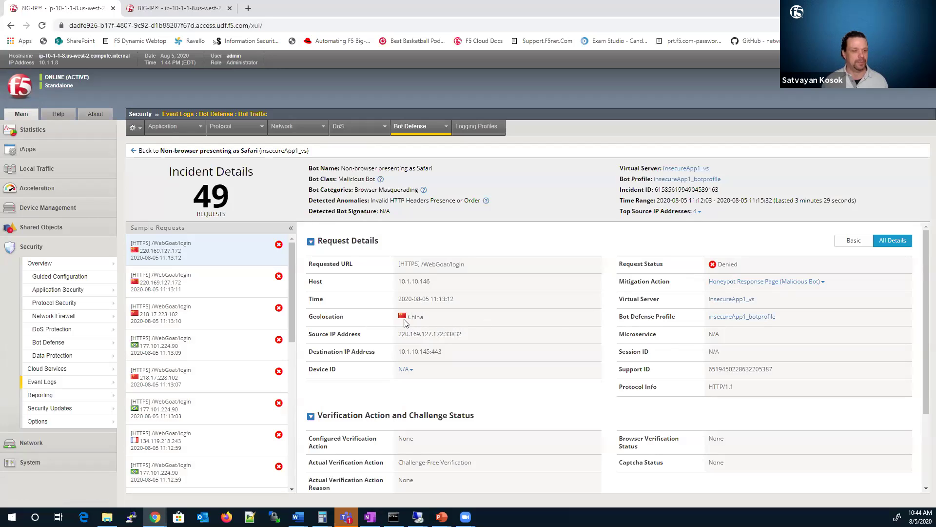
# - Review the denied sample requests from 11:13:11, 11:13:10, Brazil and China (11:13:07)
pyautogui.click(220, 294)
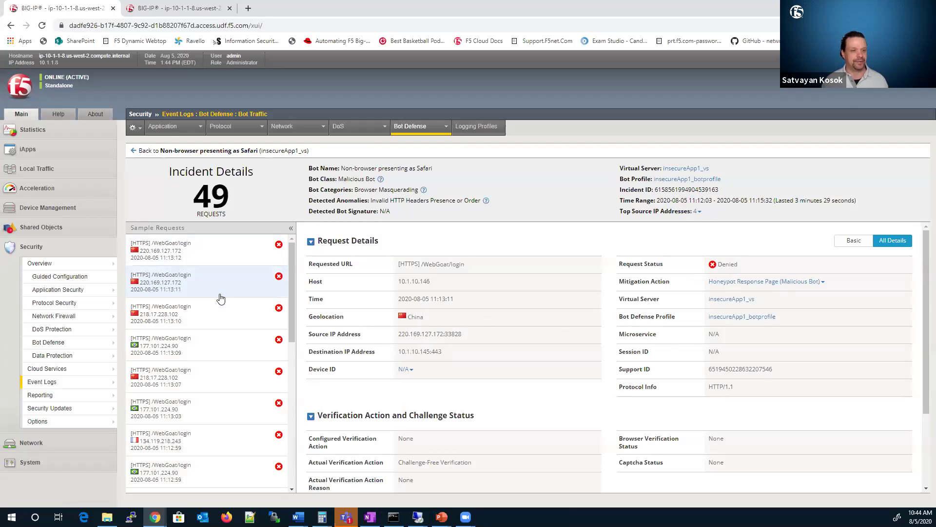
pyautogui.click(220, 315)
pyautogui.click(209, 345)
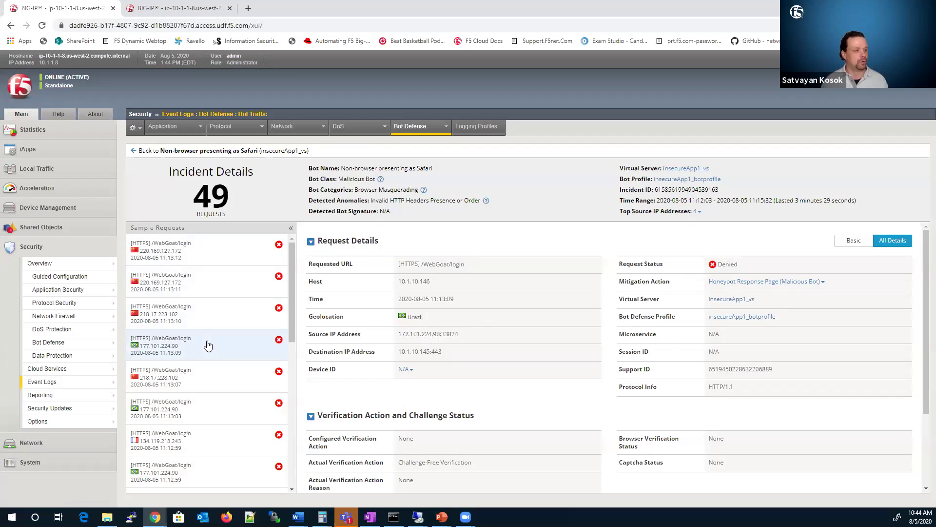
pyautogui.click(201, 380)
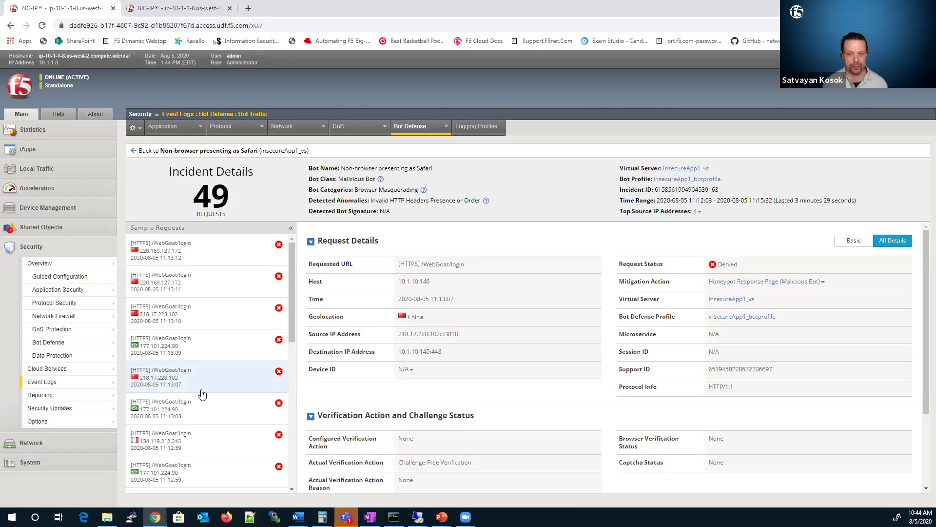
# - Check the incident's top source IP addresses, then return to the Non-browser presenting as Safari bot details
pyautogui.click(701, 212)
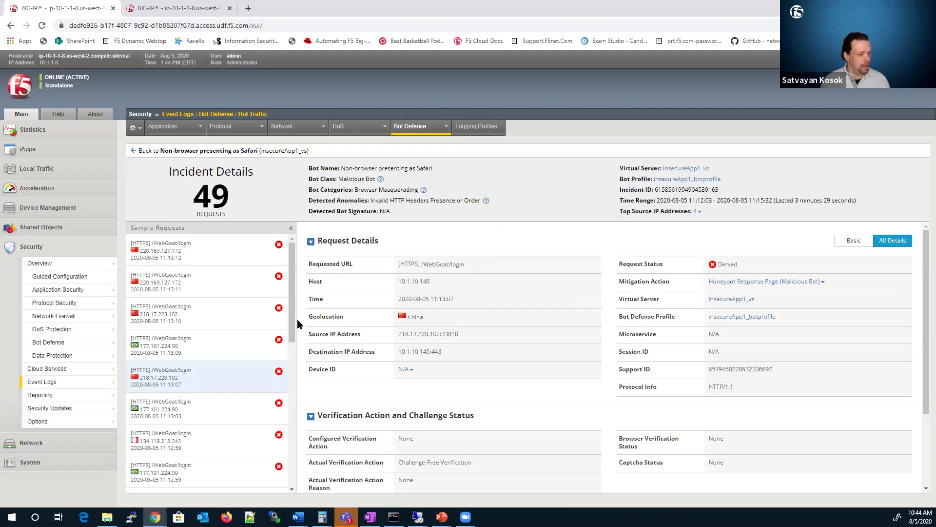
pyautogui.moveTo(298, 332); pyautogui.dragTo(299, 395)
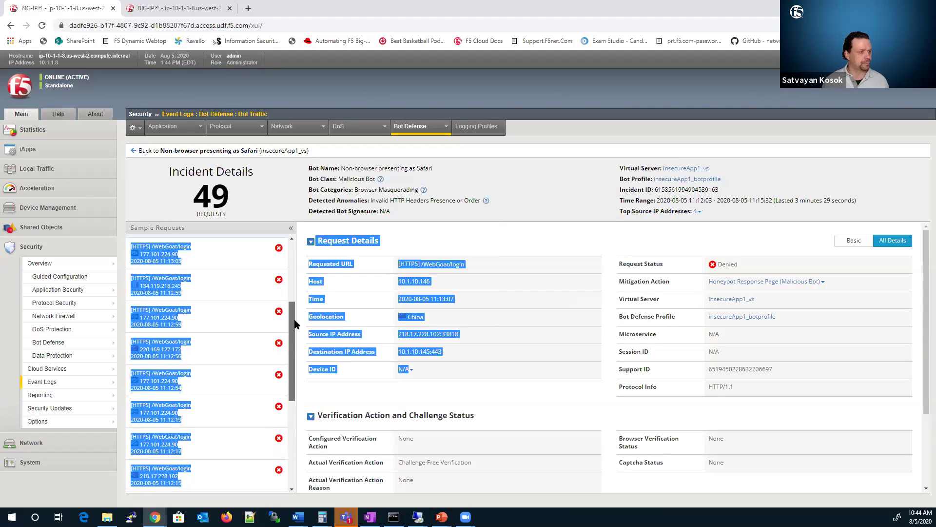
pyautogui.click(141, 157)
pyautogui.click(141, 154)
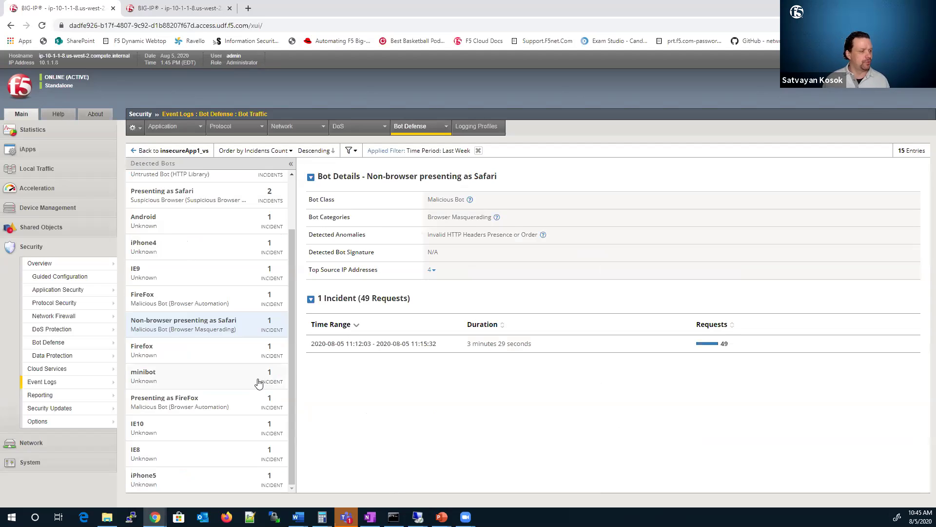
# - Open the Firefox bot's 62-request incident and highlight its WebGoat/login requested URL
pyautogui.click(218, 356)
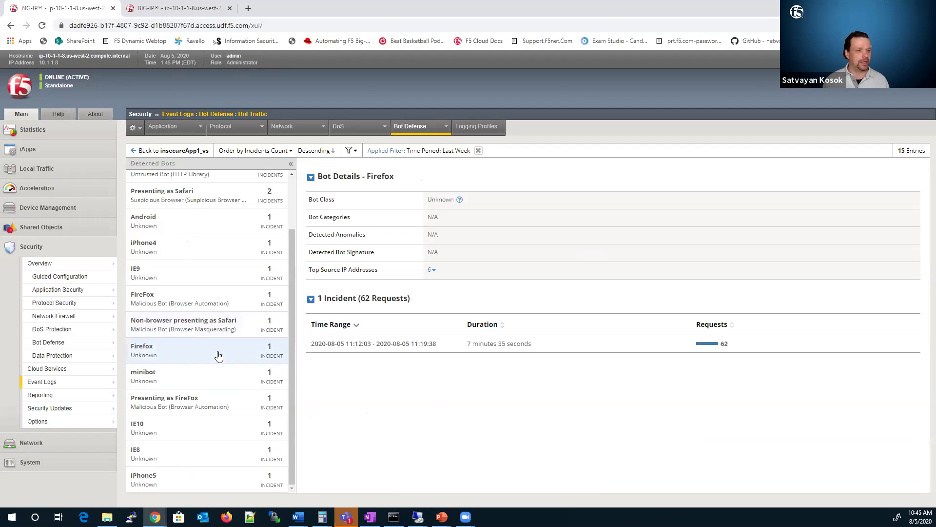
pyautogui.click(412, 345)
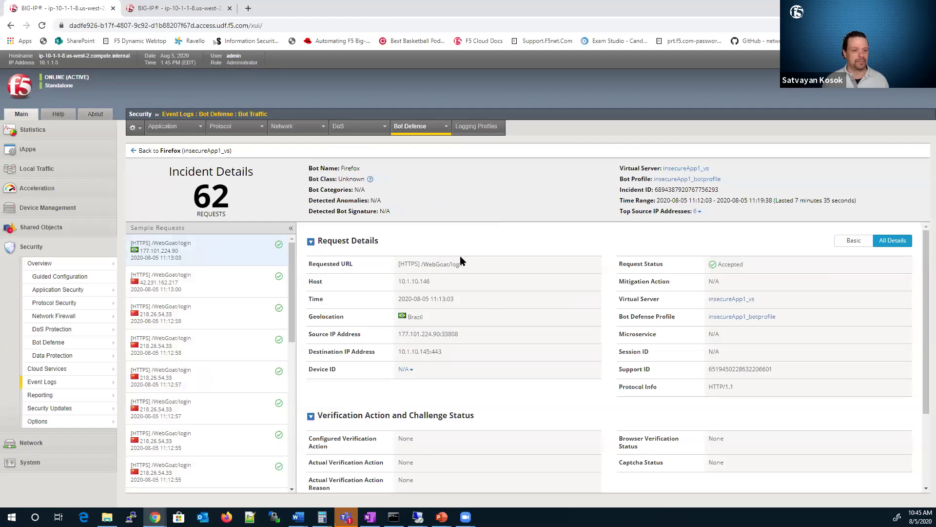
pyautogui.moveTo(468, 265); pyautogui.dragTo(425, 267)
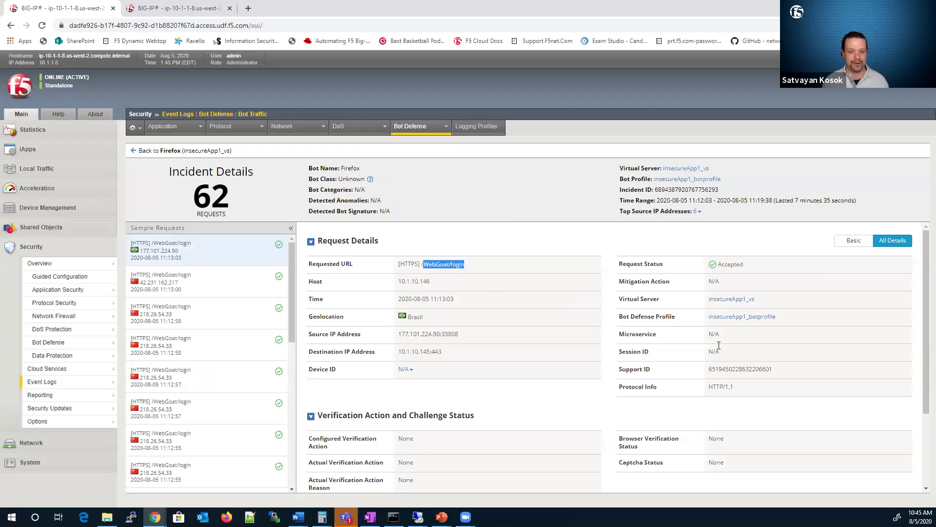
# - Review the raw request and top 6 source IPs, then go back to the Firefox bot
pyautogui.scroll(-2, 490, 392)
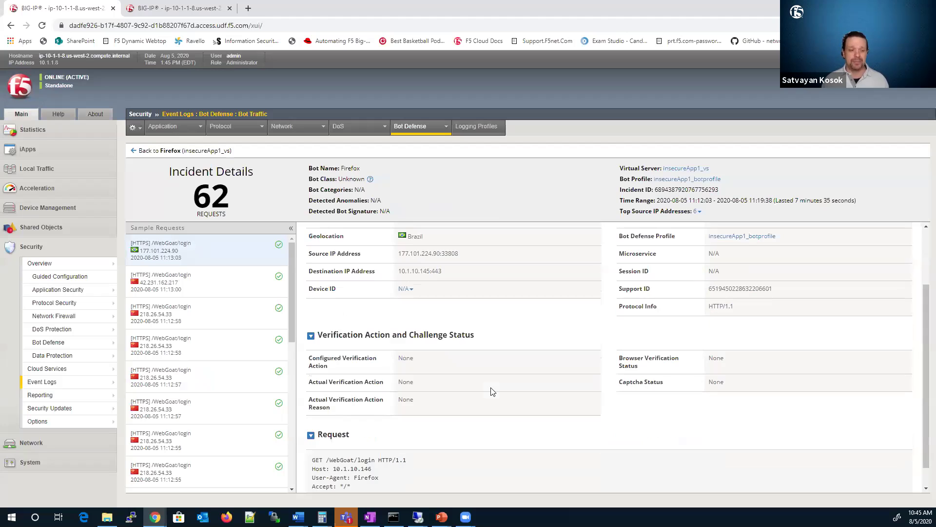
pyautogui.scroll(-1, 492, 391)
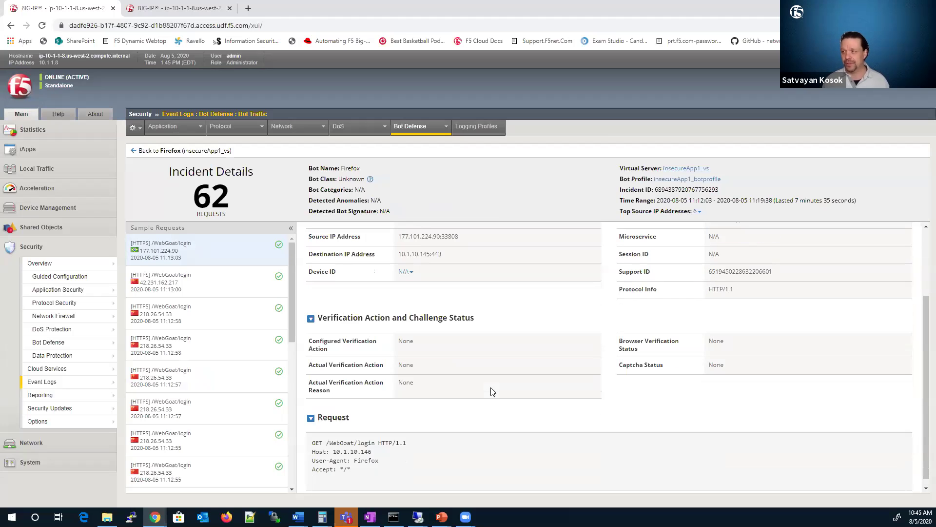
pyautogui.scroll(3, 491, 392)
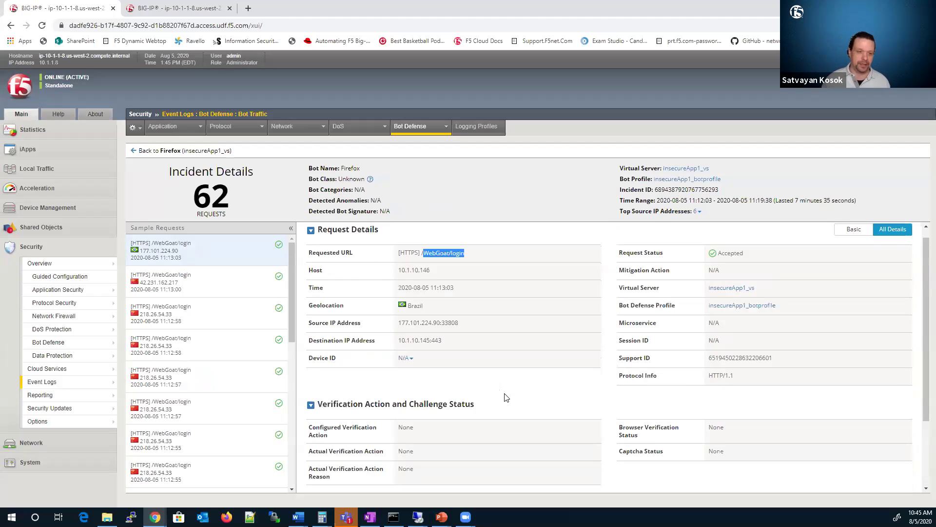
pyautogui.click(698, 212)
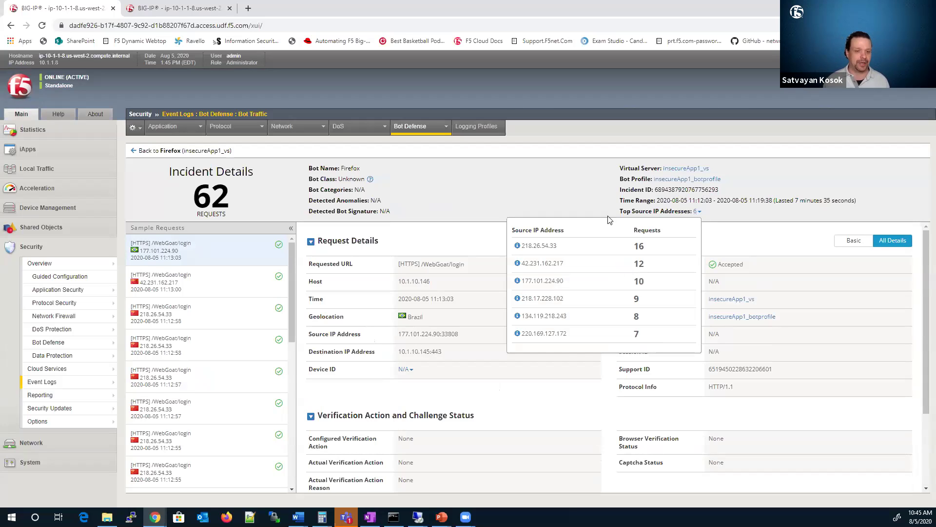
pyautogui.click(133, 152)
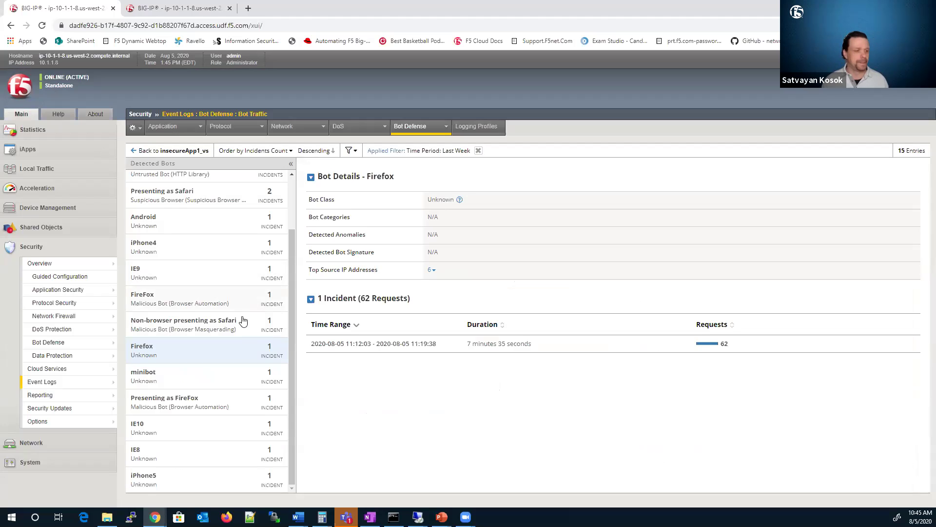
# - From insecureApp1_vs detected bots, open the Presenting as FireFox bot's 24564-request incident
pyautogui.scroll(2, 232, 235)
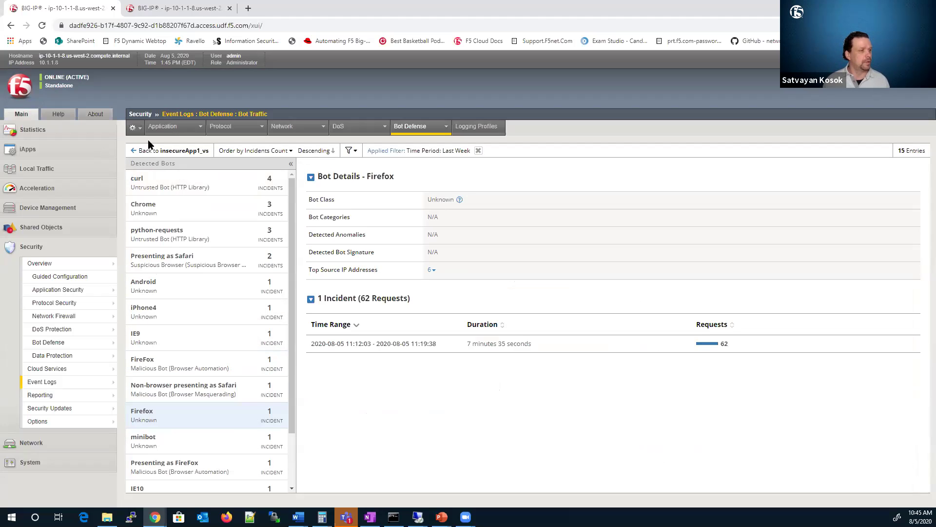
pyautogui.click(149, 147)
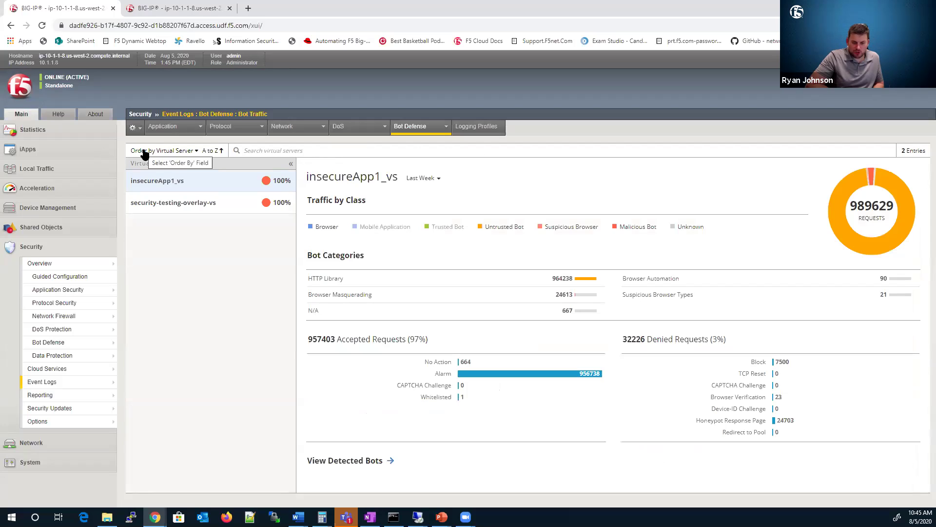
pyautogui.click(366, 467)
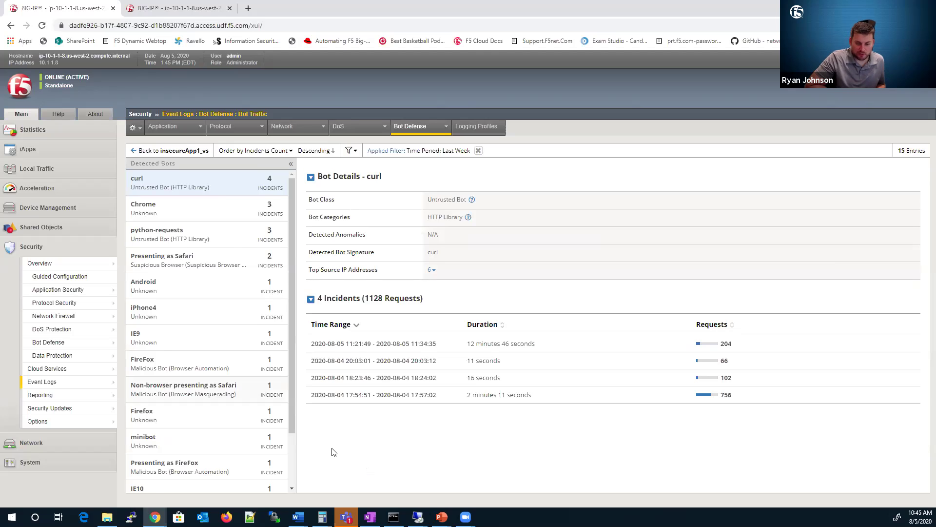
pyautogui.scroll(-2, 331, 452)
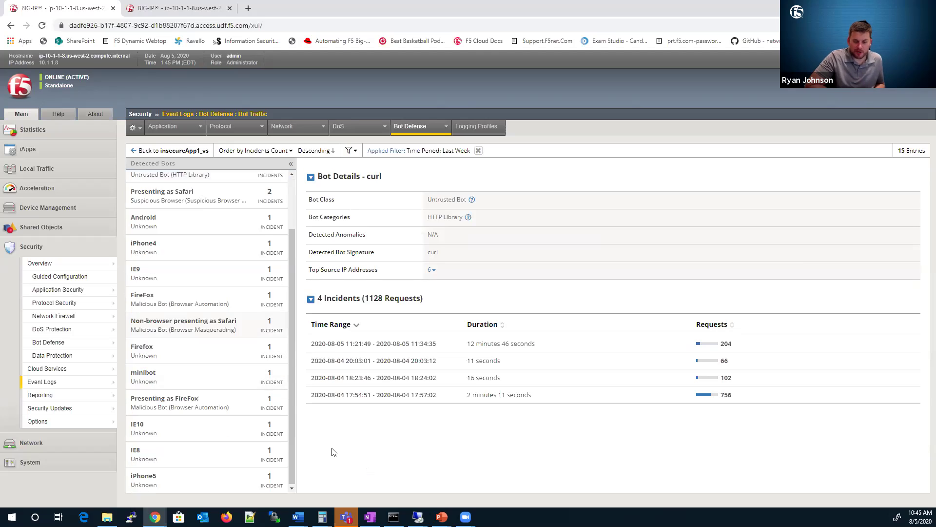
pyautogui.click(240, 404)
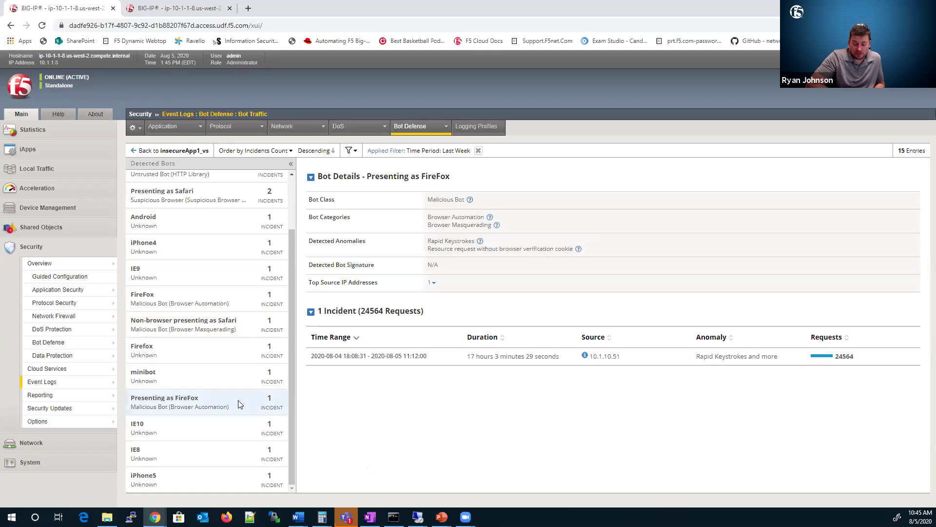
pyautogui.click(366, 356)
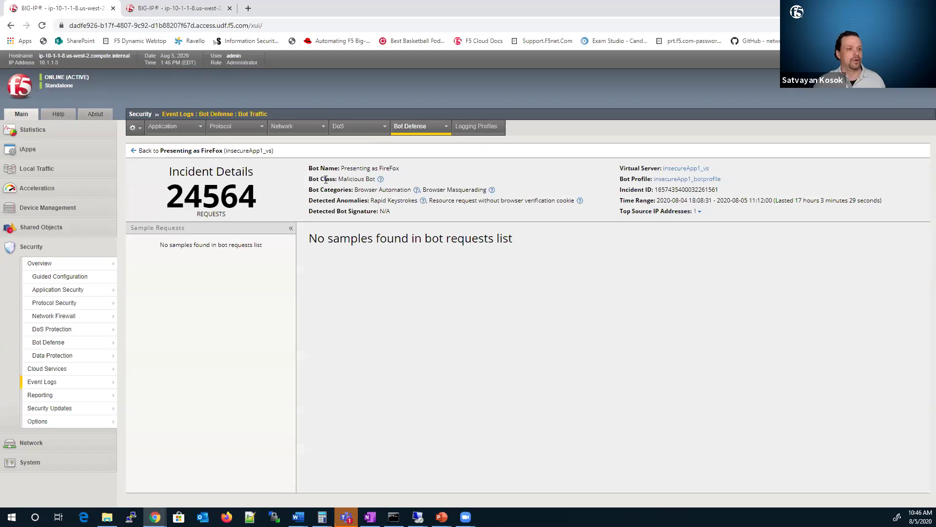
# - Read the Rapid Keystrokes and missing verification cookie anomalies, then return to Presenting as FireFox
pyautogui.moveTo(344, 168); pyautogui.dragTo(401, 168)
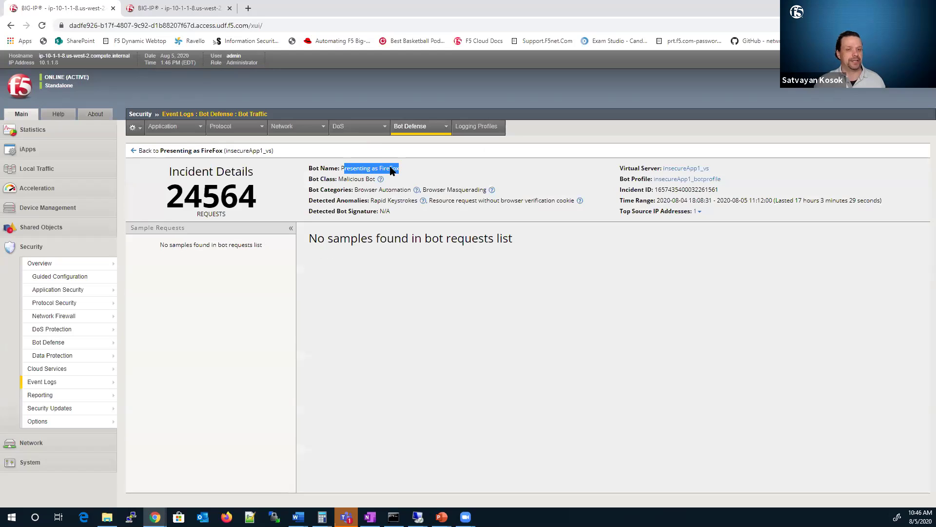
pyautogui.click(423, 200)
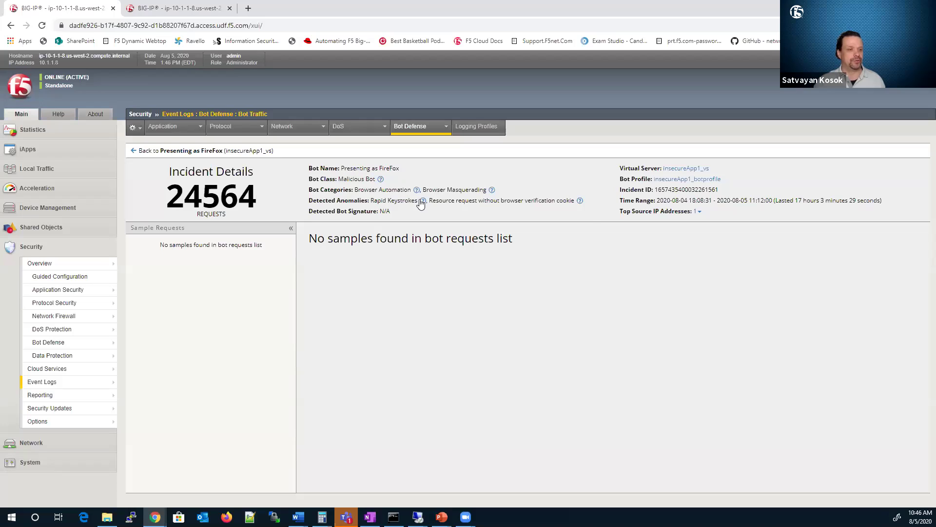
pyautogui.moveTo(377, 201); pyautogui.dragTo(403, 201)
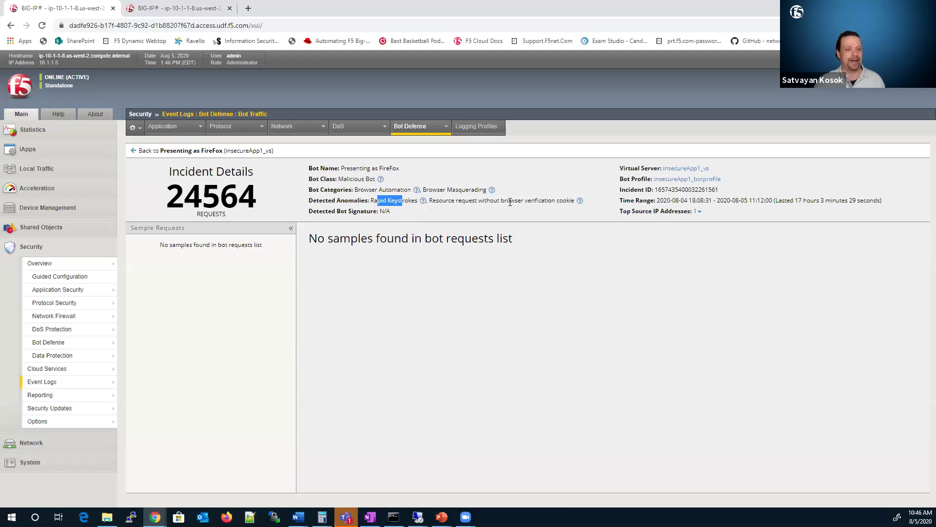
pyautogui.moveTo(531, 201); pyautogui.dragTo(443, 205)
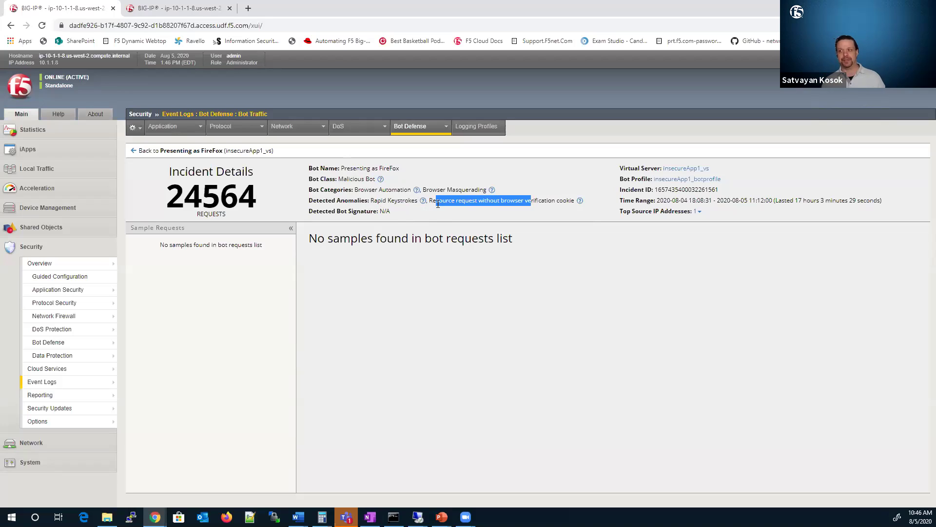
pyautogui.click(137, 151)
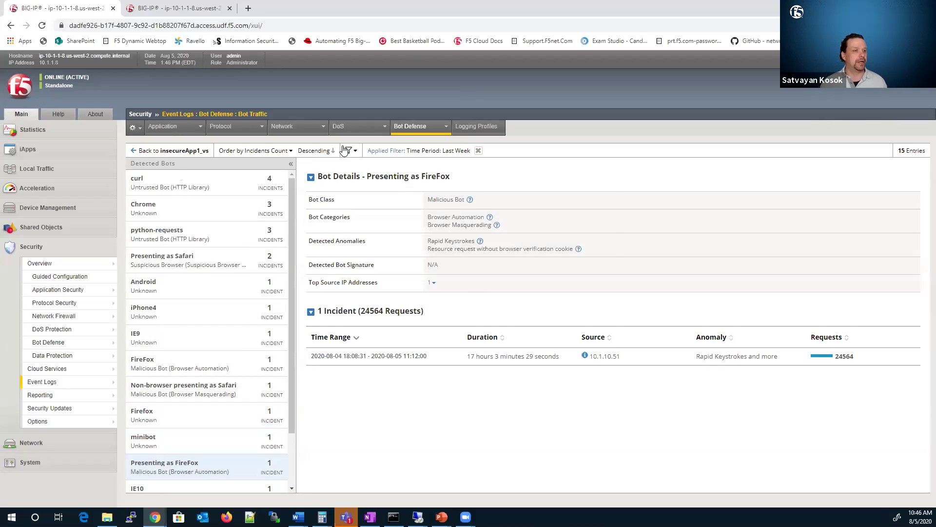
# - Filter detected bots to the last day and the Malicious Bot class
pyautogui.click(354, 152)
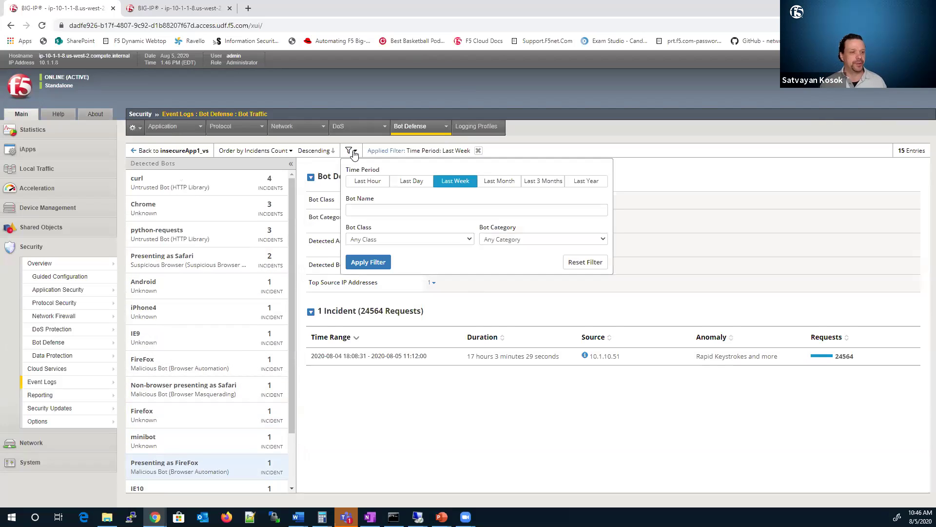
pyautogui.click(410, 181)
pyautogui.click(423, 241)
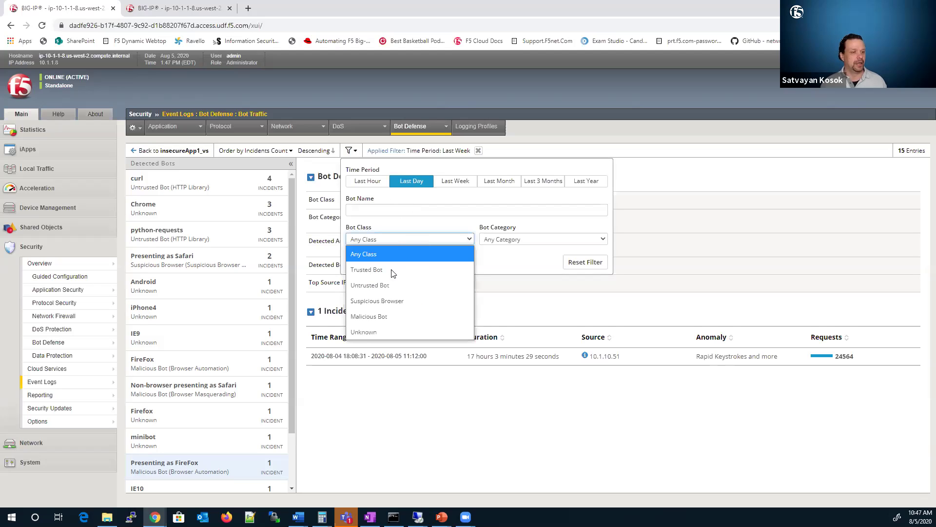
pyautogui.click(389, 316)
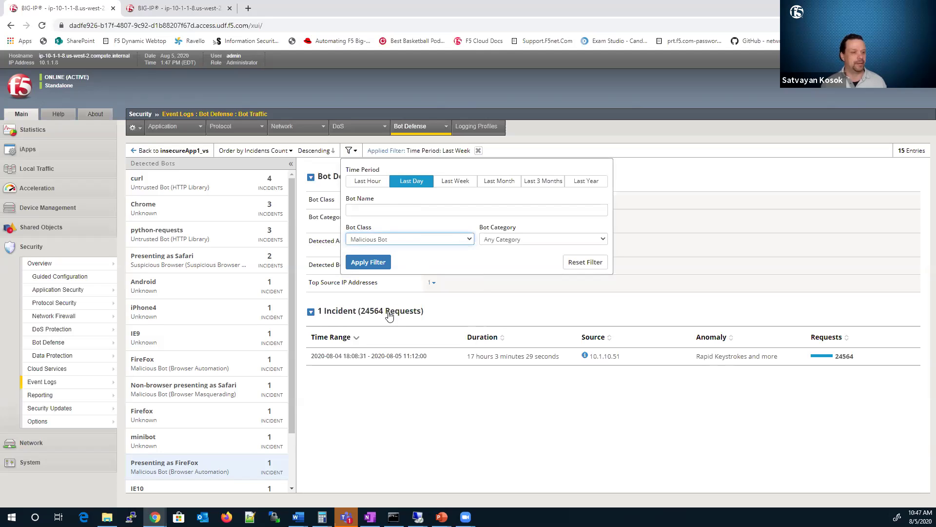
pyautogui.click(379, 264)
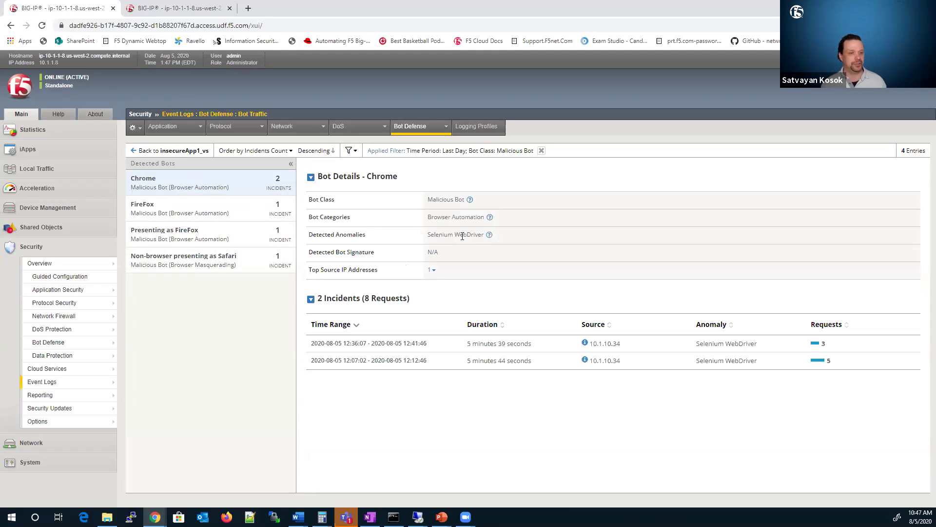
# - Check the Selenium WebDriver, Browser Automation and Malicious Bot explanations, then open the 12:36:07–12:41:46 incident
pyautogui.tripleClick(483, 236)
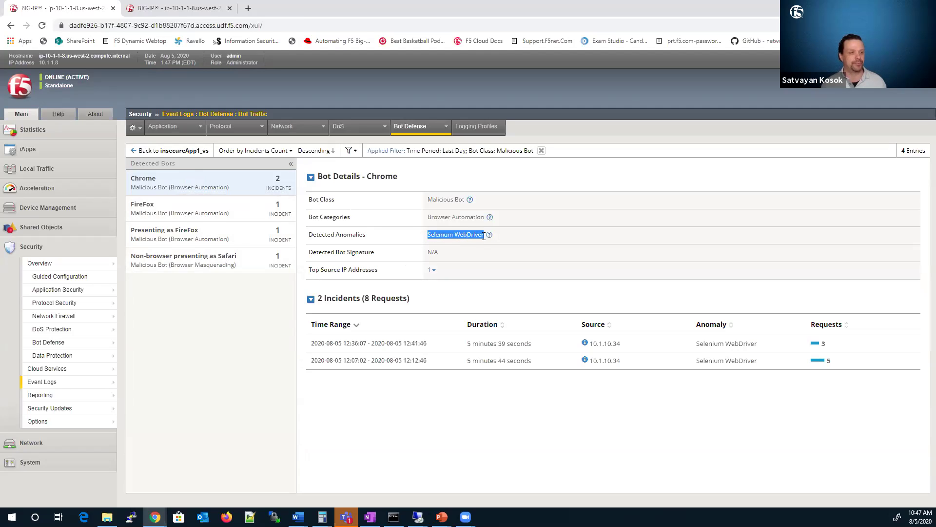
pyautogui.moveTo(484, 216); pyautogui.dragTo(429, 218)
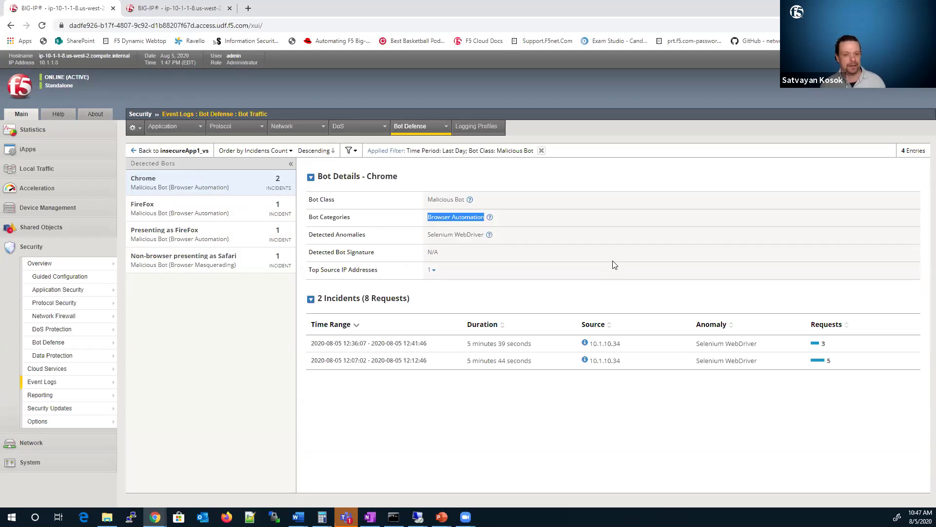
pyautogui.click(489, 236)
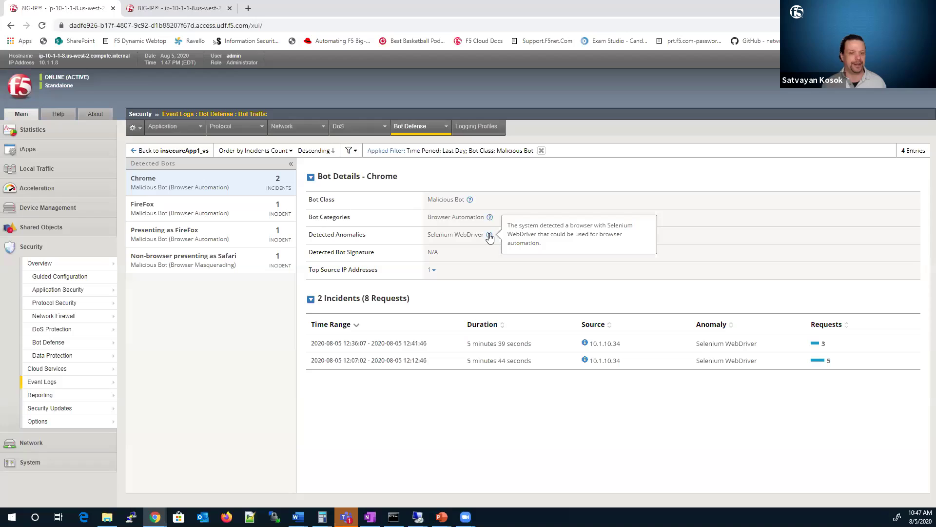
pyautogui.click(489, 217)
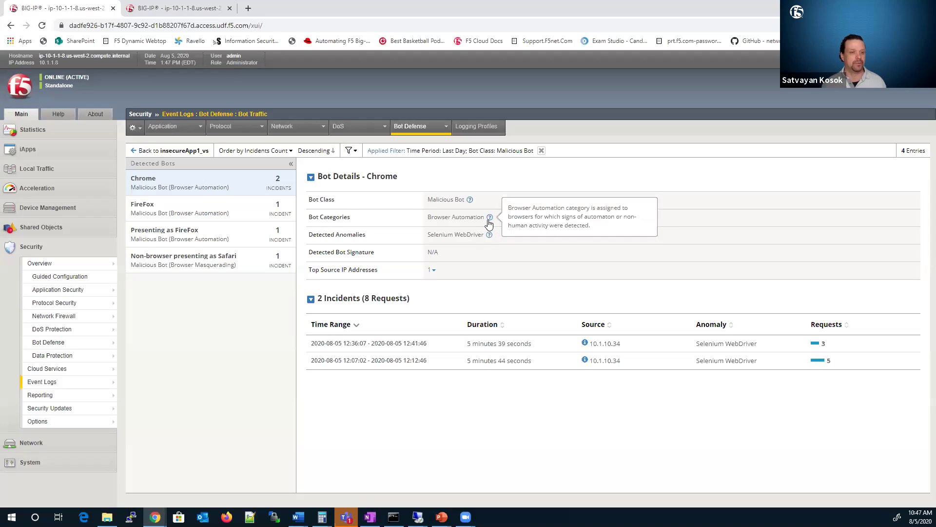
pyautogui.click(471, 200)
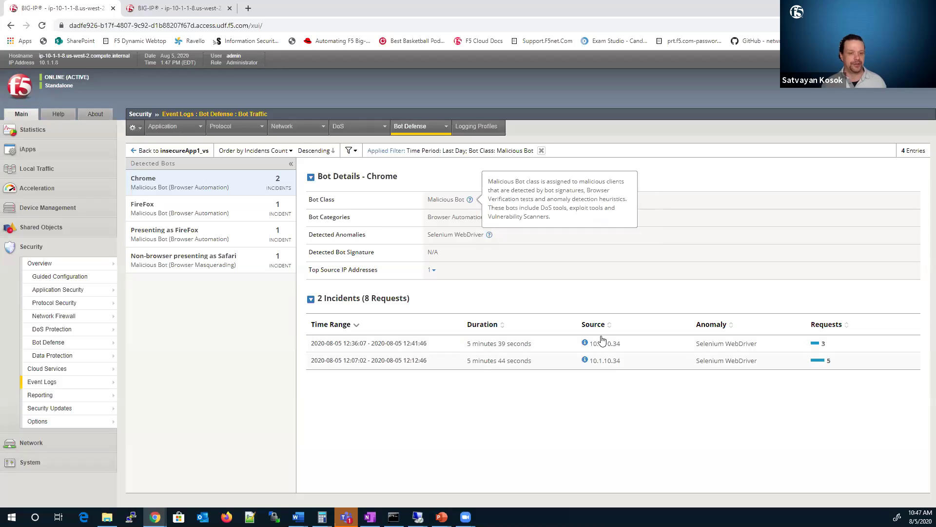
pyautogui.click(569, 347)
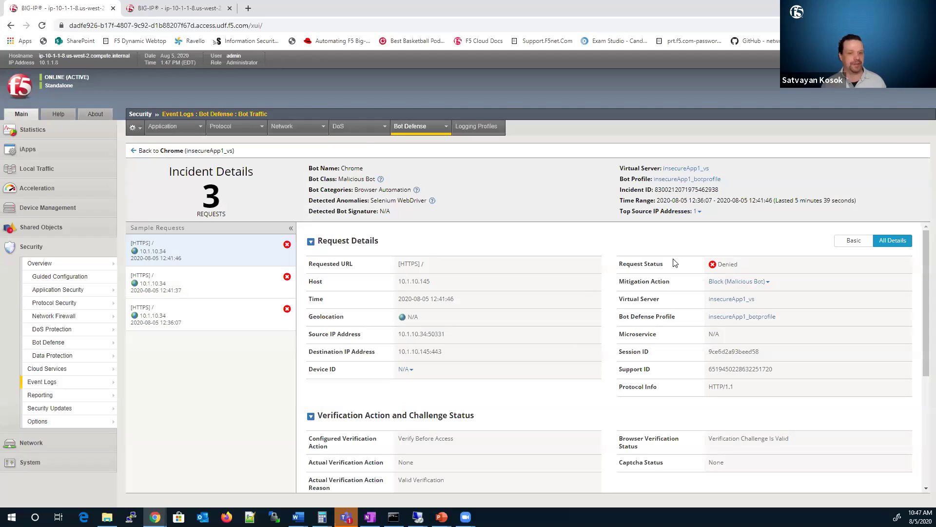
# - View the 12:36:07 sample requests, then switch to the Bot Defense Bot Requests log
pyautogui.click(218, 297)
pyautogui.click(215, 325)
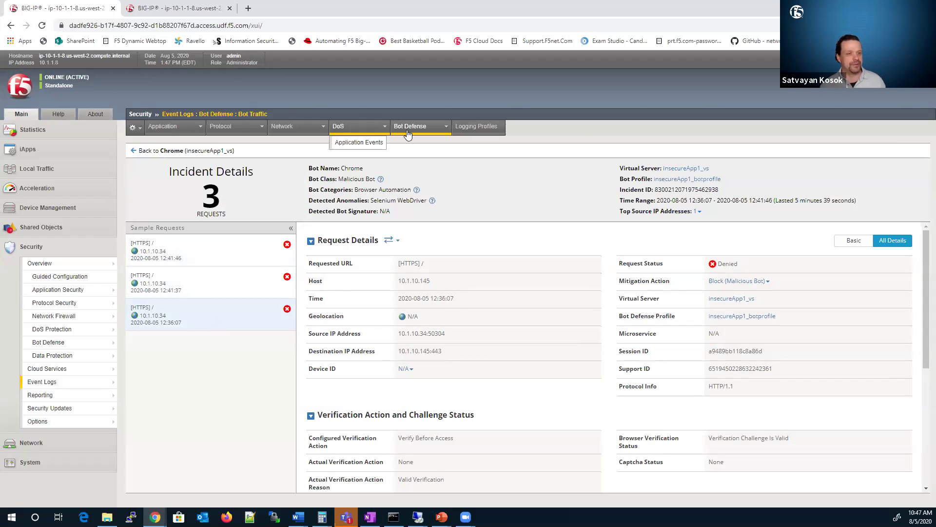
pyautogui.click(409, 155)
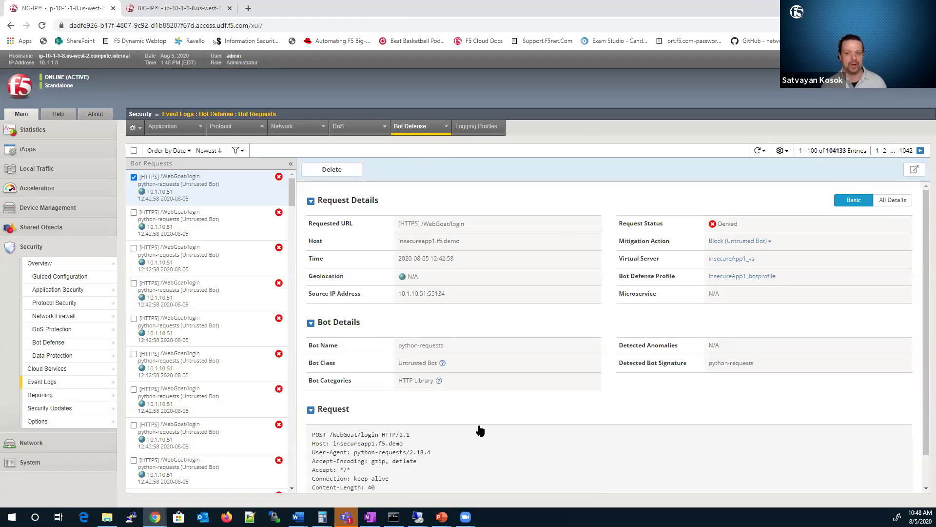
# - Expand all details of the python-requests login request and pop them out into a separate tab
pyautogui.click(893, 204)
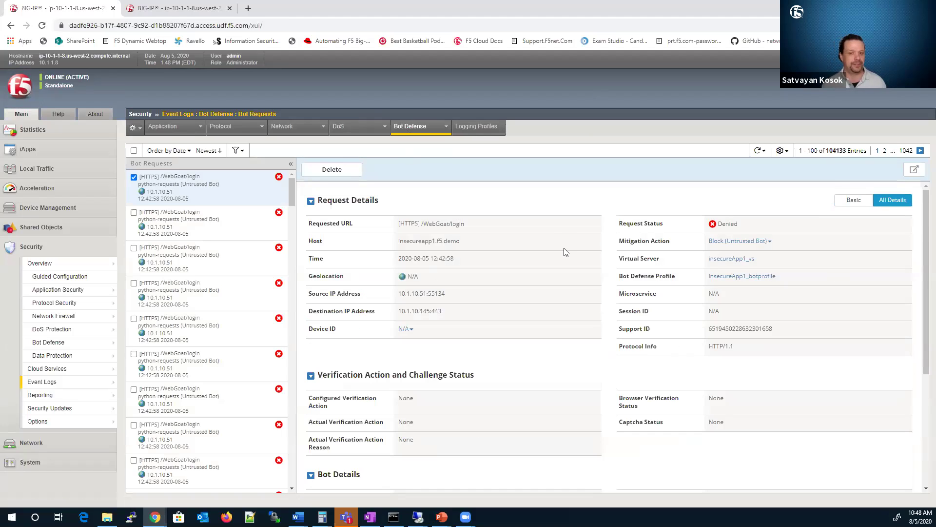
pyautogui.click(915, 170)
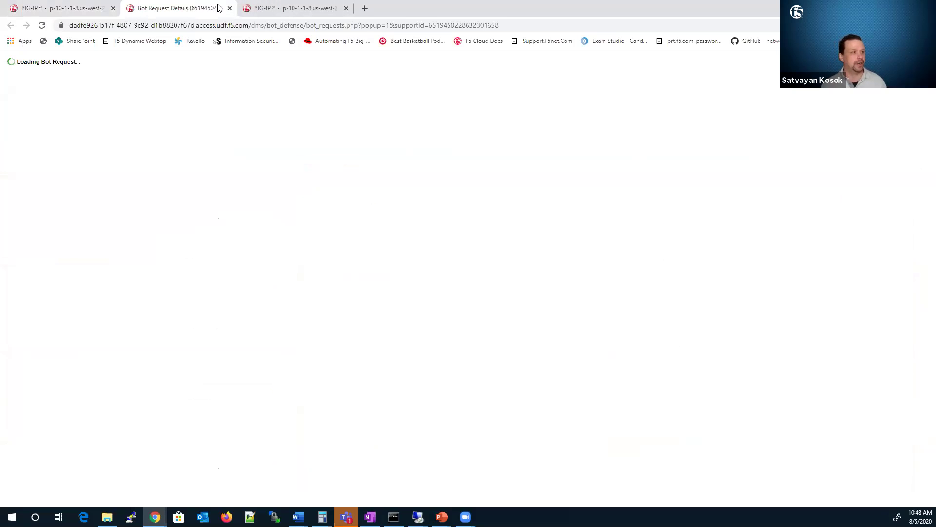
pyautogui.click(62, 10)
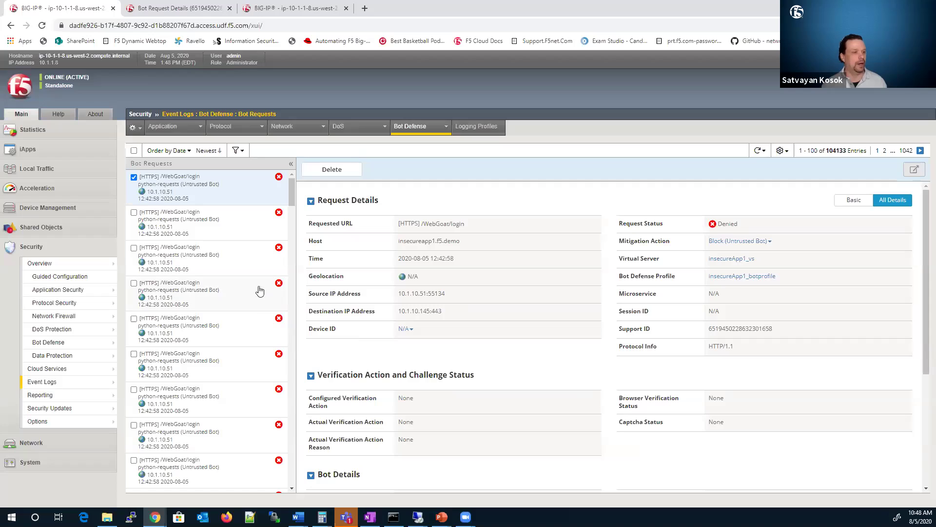
# - Filter bot requests to Challenged requests with bot class Suspicious Browser
pyautogui.click(236, 150)
pyautogui.moveTo(308, 171); pyautogui.dragTo(336, 164)
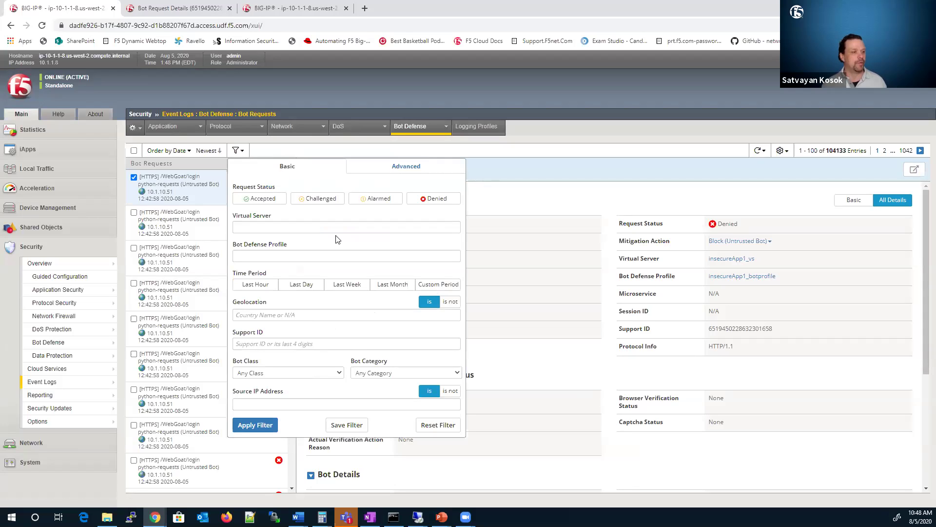
pyautogui.click(311, 202)
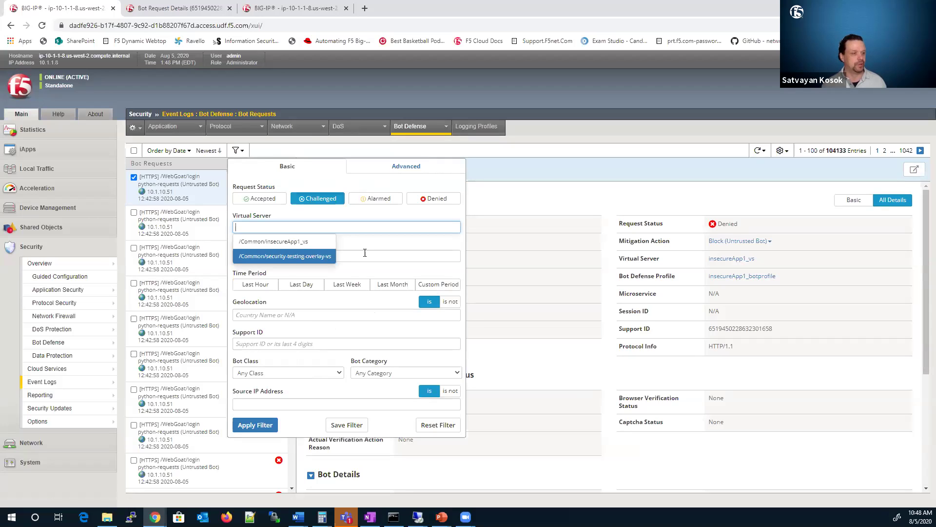
pyautogui.click(309, 257)
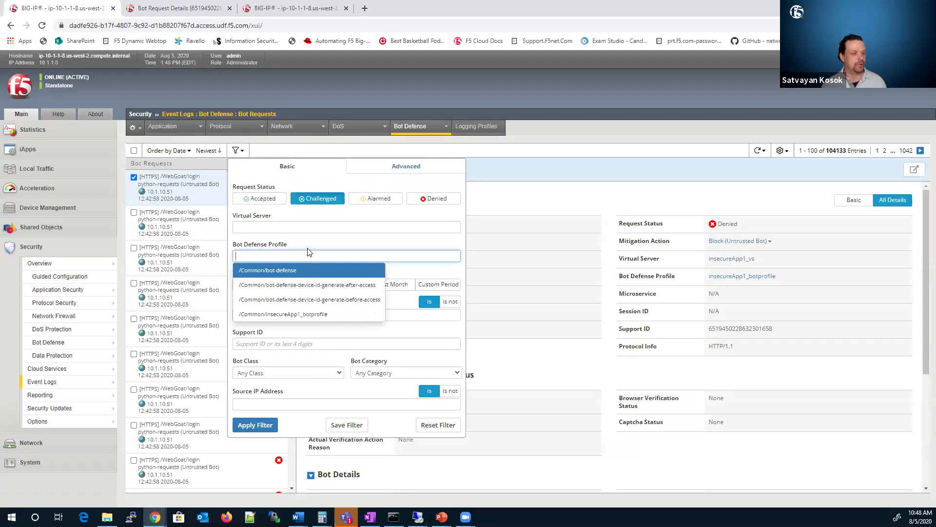
pyautogui.click(309, 246)
pyautogui.click(373, 287)
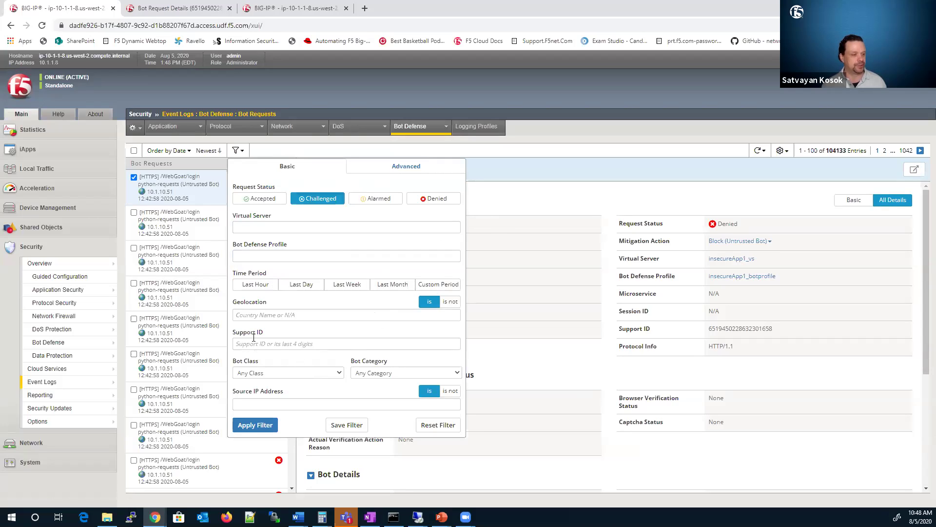
pyautogui.click(327, 374)
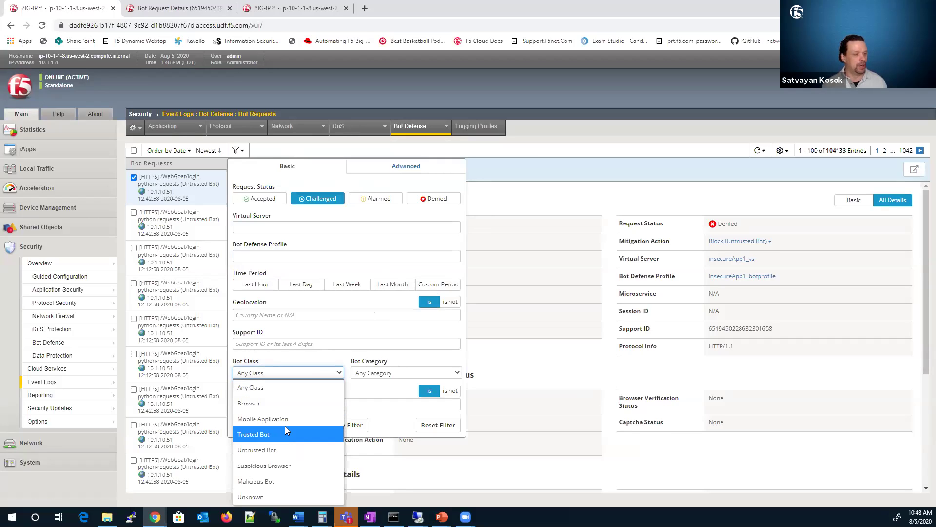
pyautogui.press('Up')
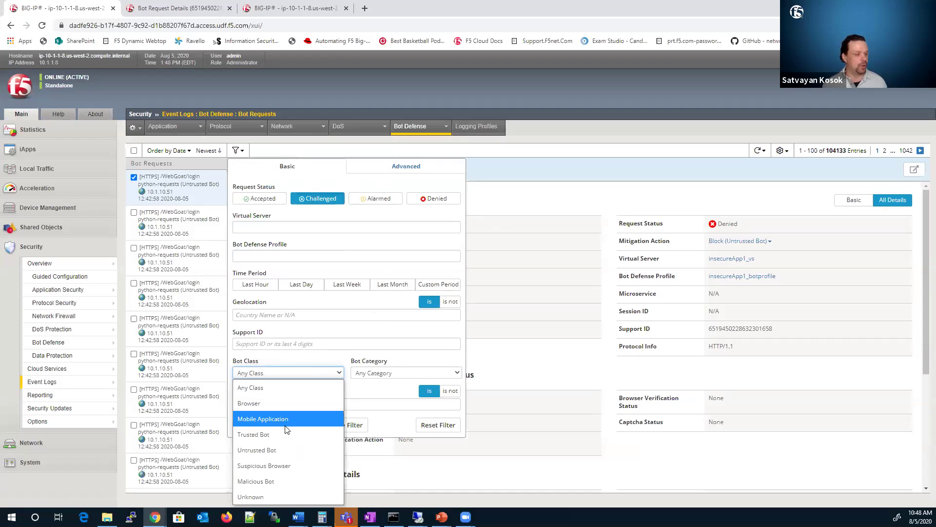
pyautogui.click(274, 466)
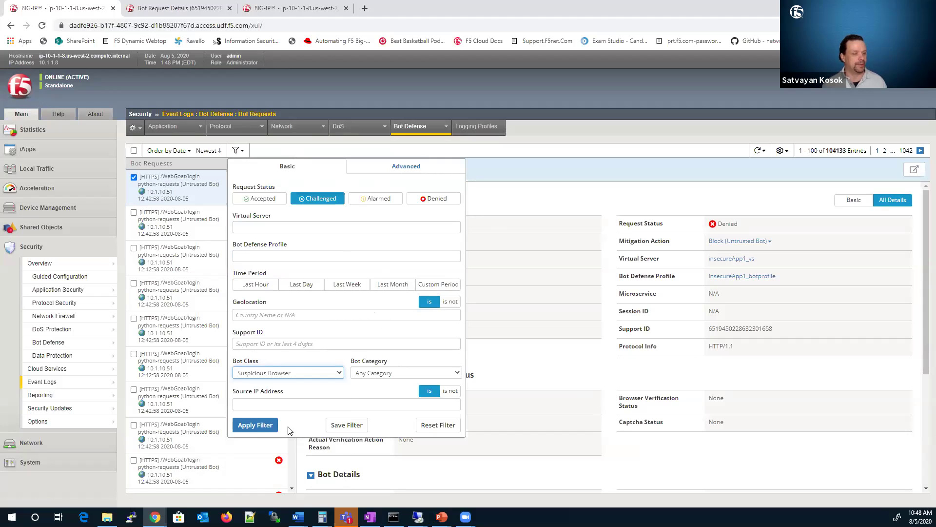
pyautogui.click(265, 427)
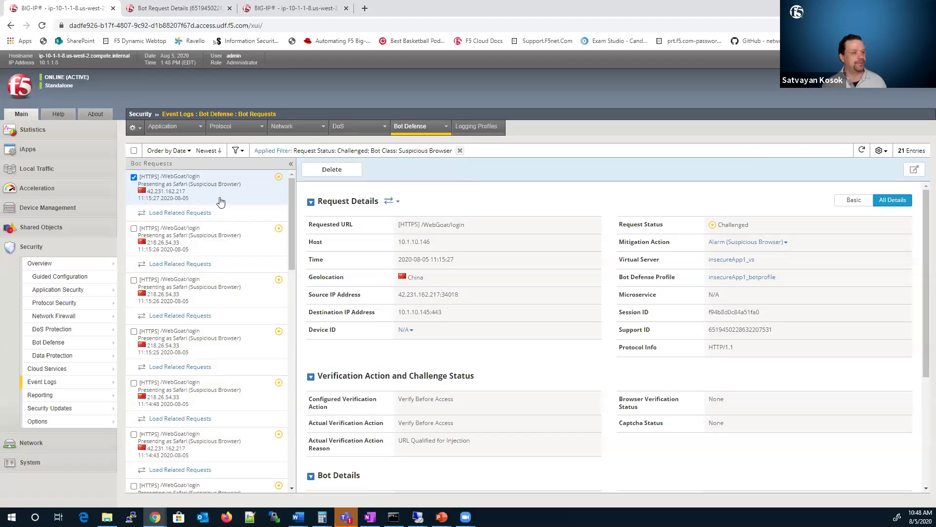
pyautogui.click(220, 201)
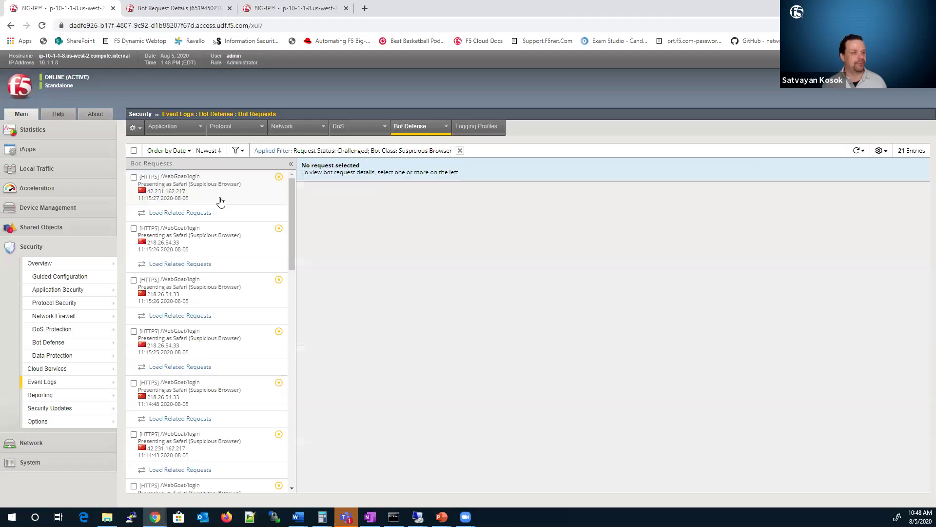
pyautogui.click(220, 202)
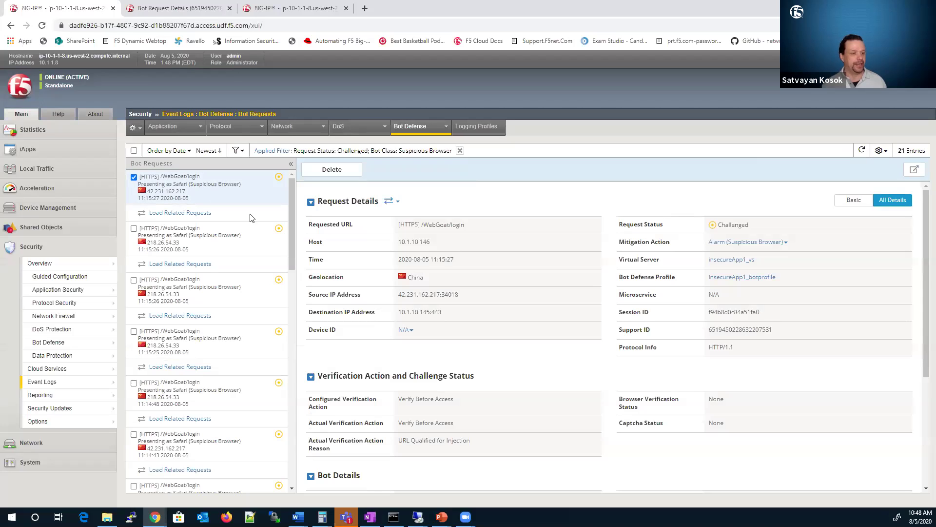
pyautogui.scroll(-3, 402, 410)
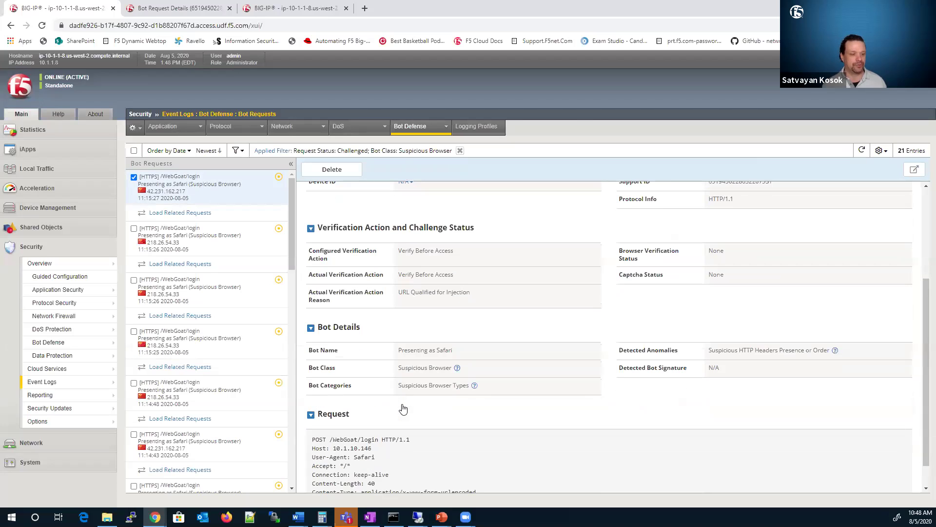
pyautogui.scroll(-1, 653, 318)
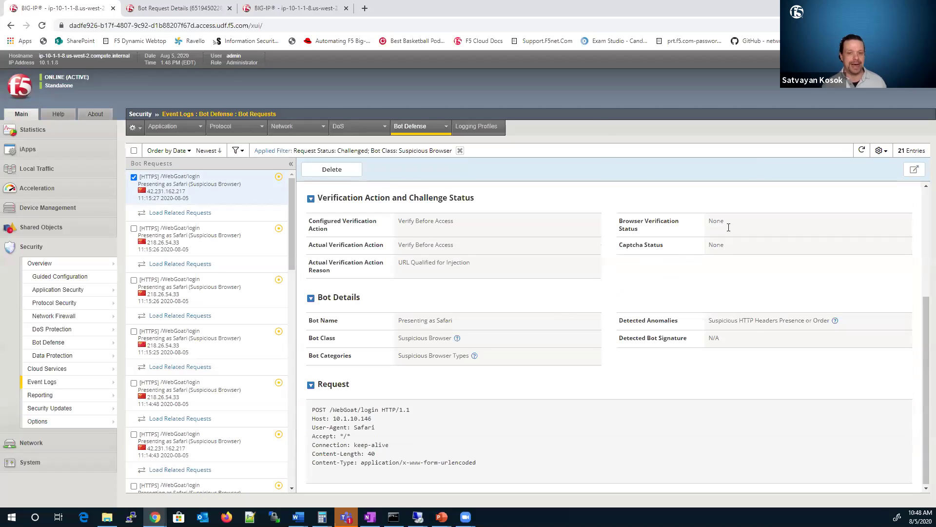
pyautogui.scroll(4, 707, 245)
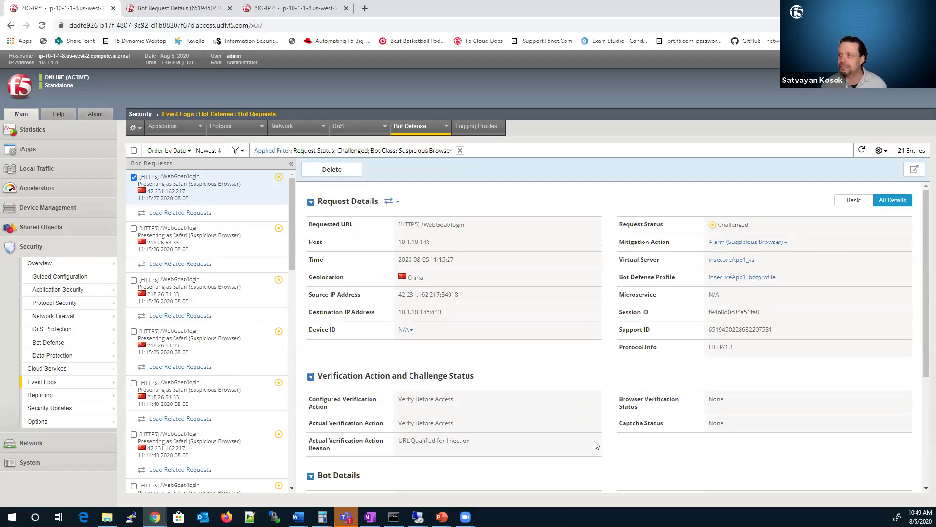
pyautogui.scroll(-1, 453, 468)
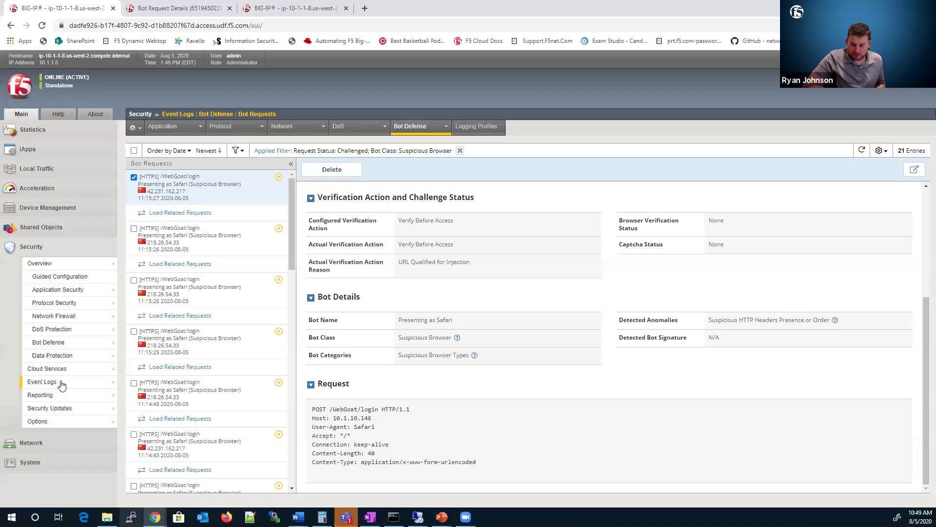
# - Review the six logging profiles including Bot_log, then return to the Bot Requests log
pyautogui.click(481, 128)
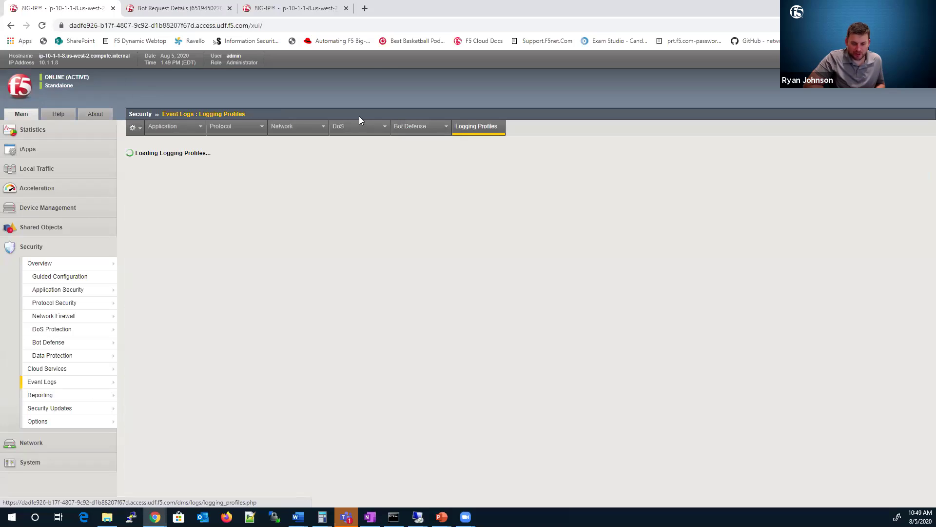
pyautogui.moveTo(412, 128)
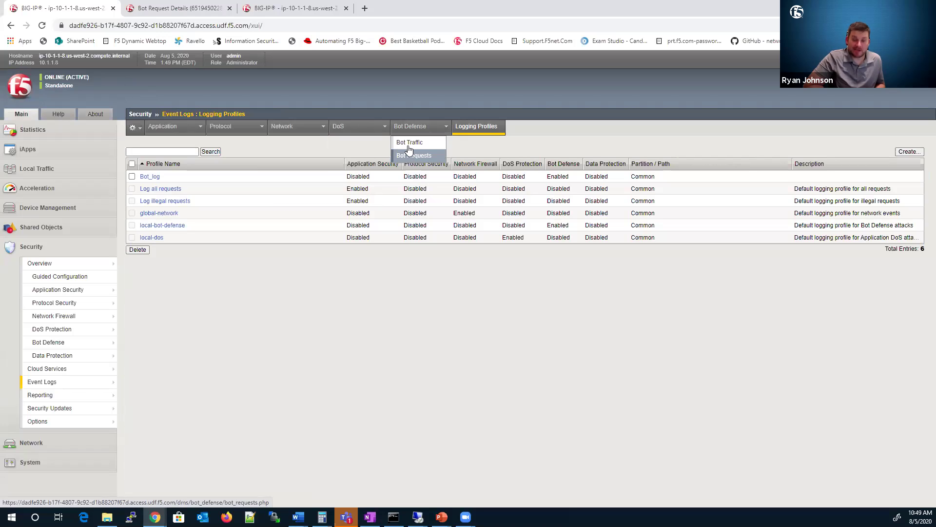
pyautogui.click(414, 156)
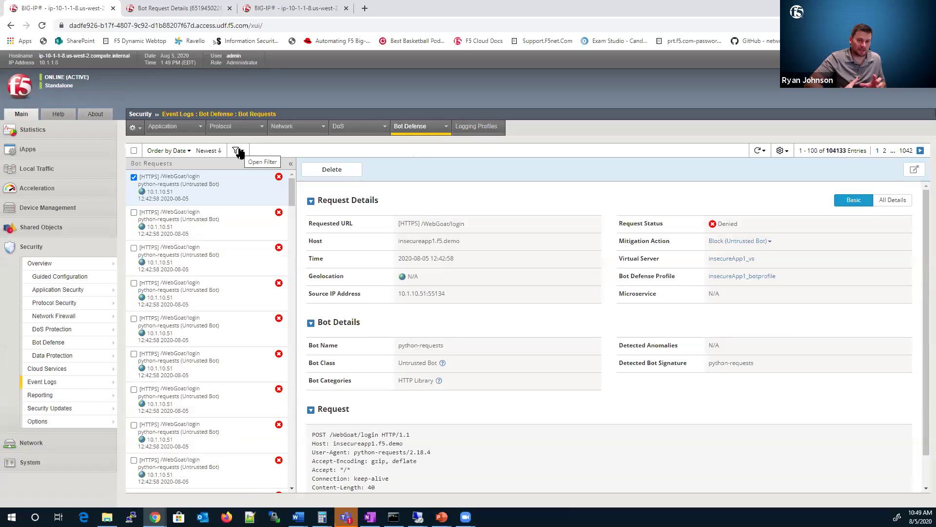
# - Filter the bot request log to Challenged status with Bot Class set to Browser
pyautogui.click(238, 151)
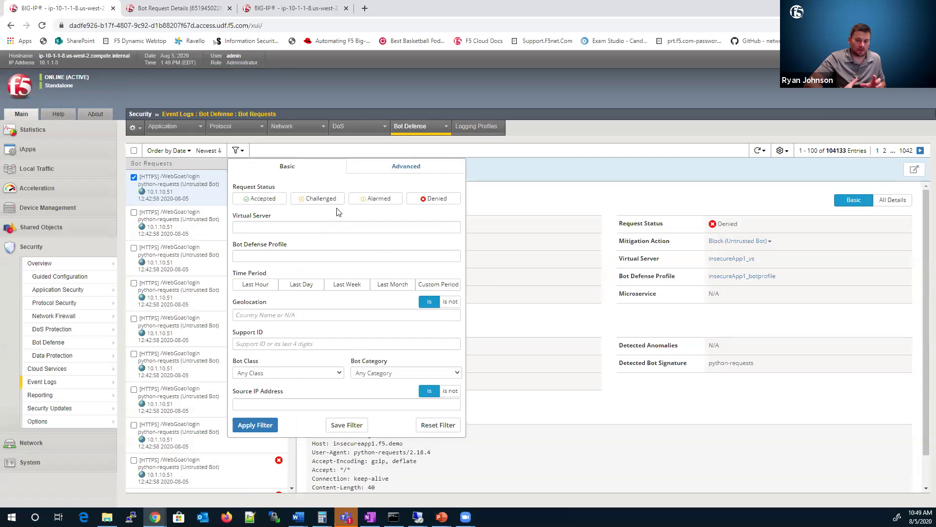
pyautogui.click(319, 200)
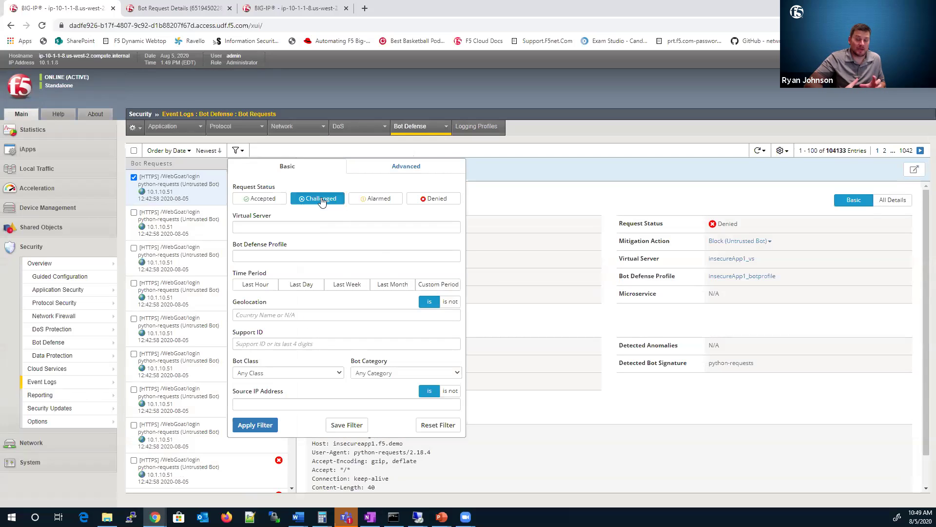
pyautogui.click(313, 374)
pyautogui.click(298, 403)
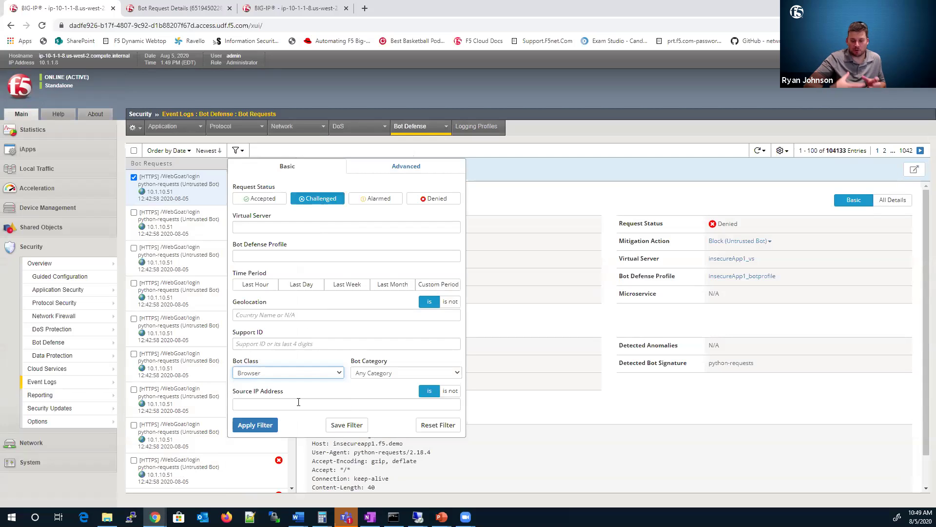
pyautogui.click(268, 428)
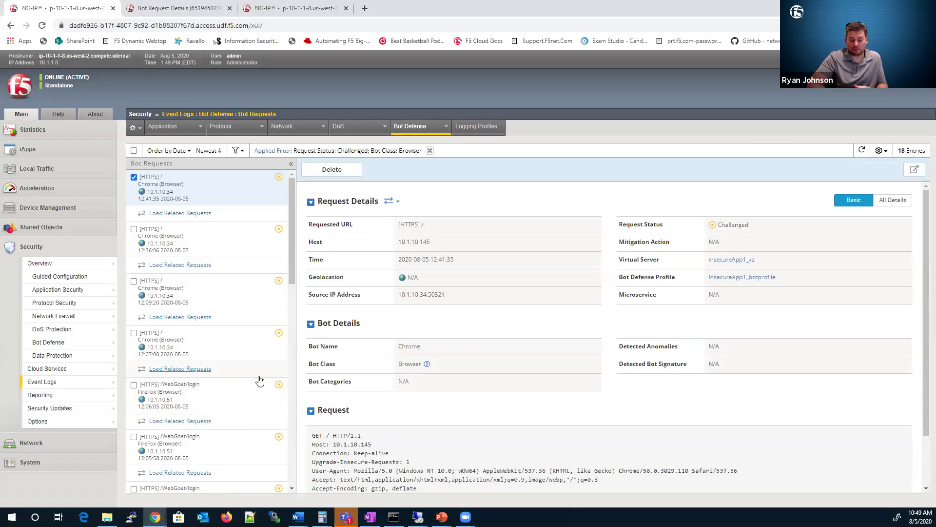
# - Load related requests for the 12:41:35 Chrome entry and view its denied 12:41:37 follow-up
pyautogui.scroll(-3, 260, 380)
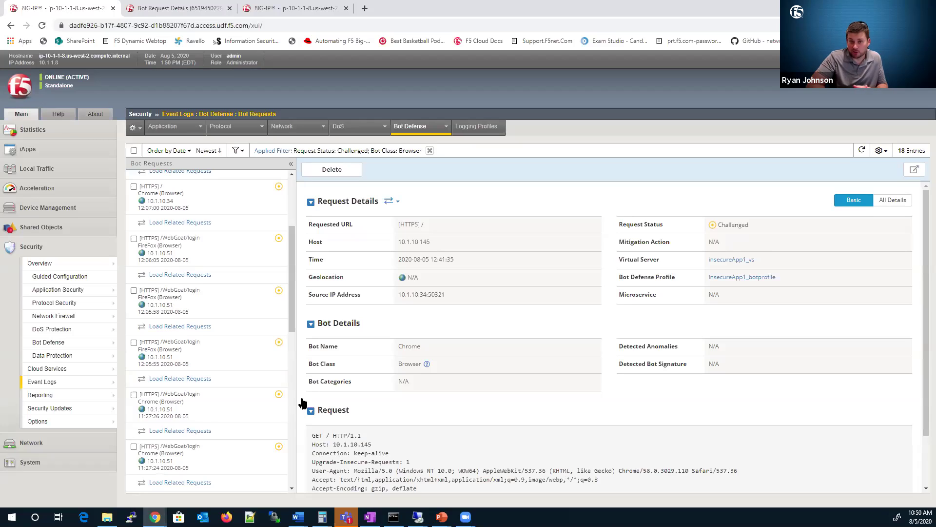
pyautogui.scroll(1, 291, 240)
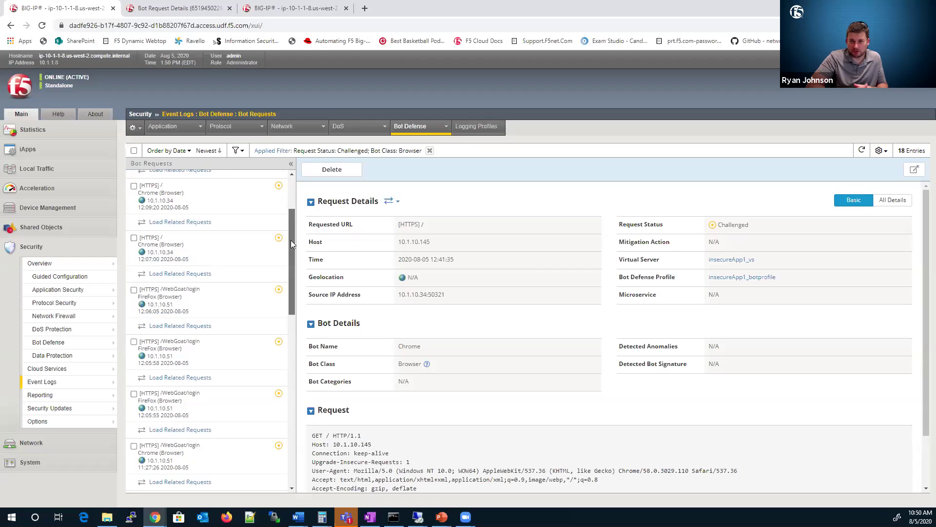
pyautogui.scroll(2, 290, 240)
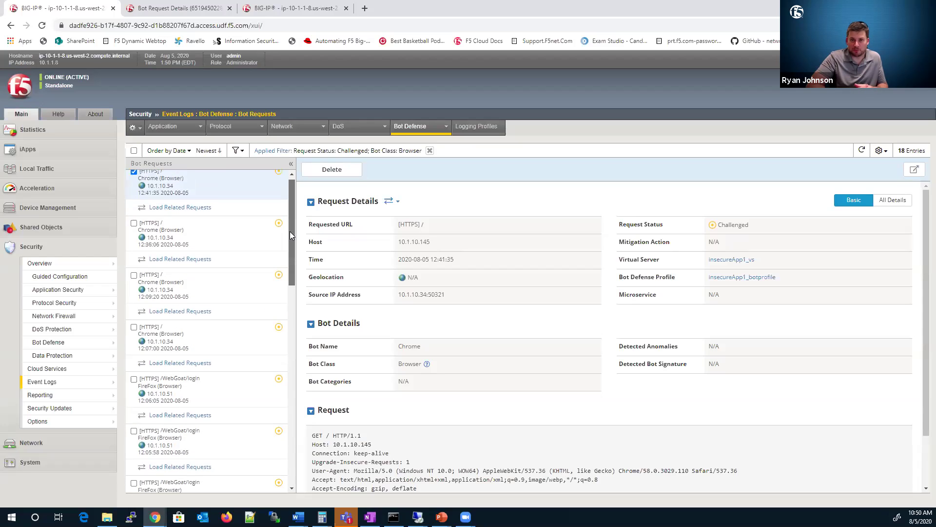
pyautogui.click(198, 208)
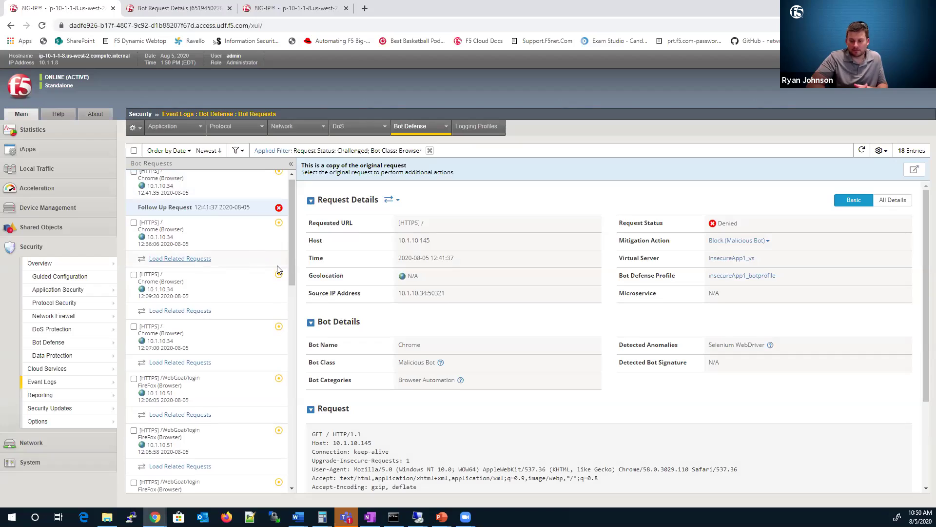
pyautogui.scroll(1, 288, 267)
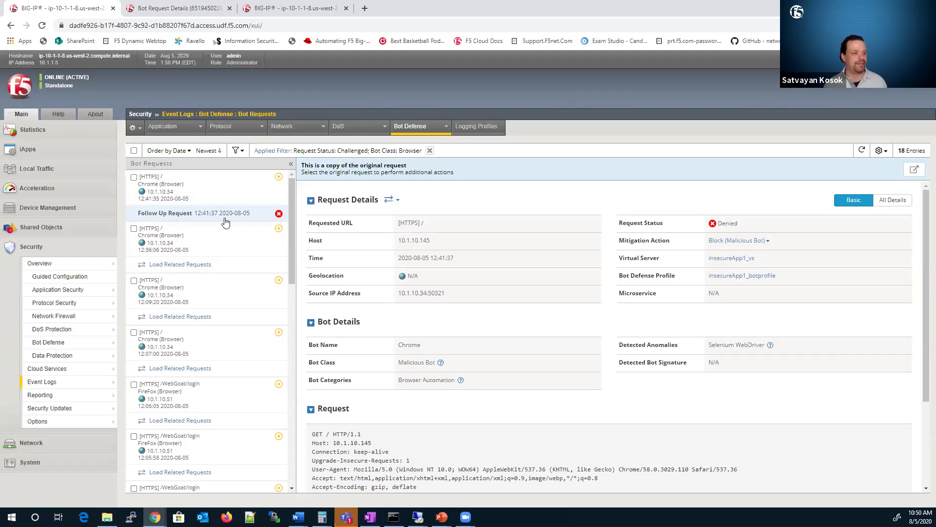
pyautogui.click(206, 186)
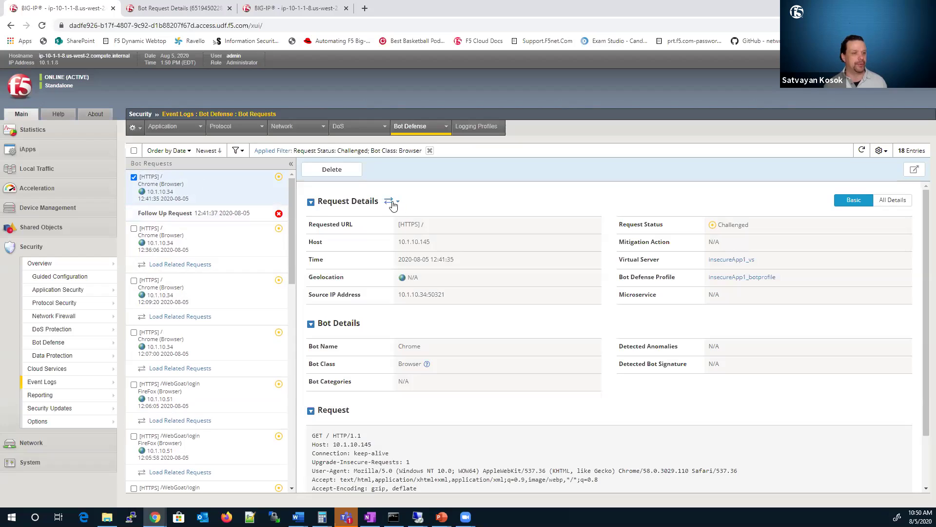
pyautogui.click(242, 215)
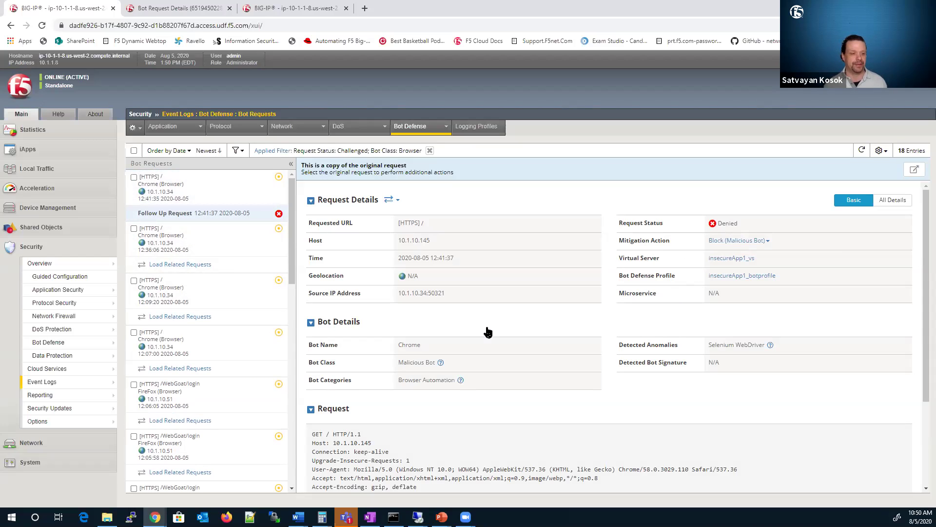
pyautogui.scroll(-1, 487, 333)
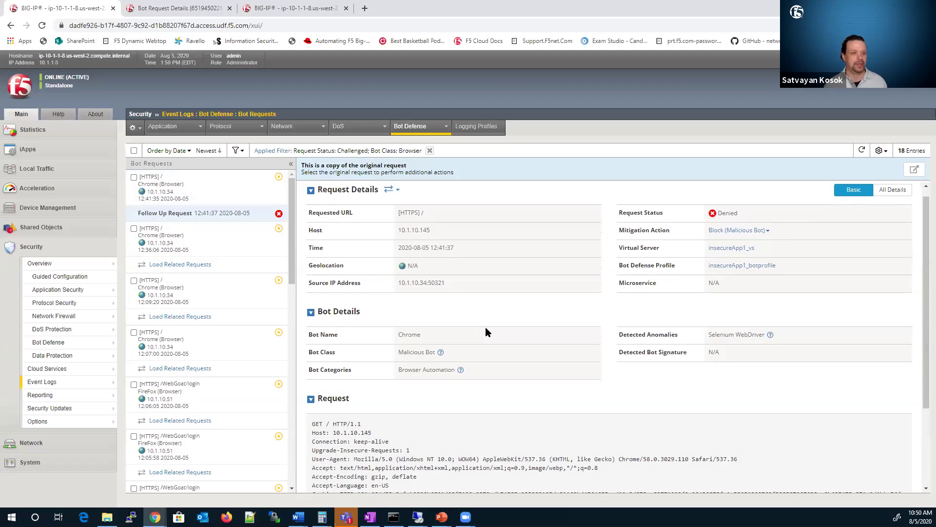
pyautogui.scroll(-2, 486, 332)
pyautogui.scroll(3, 485, 330)
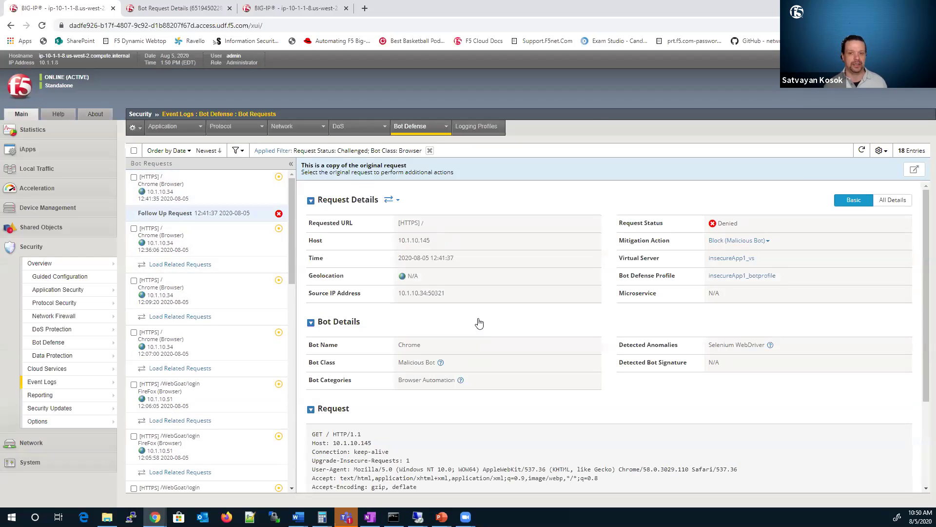
# - Show all details of the linked follow-up request and highlight its Selenium WebDriver detected anomaly
pyautogui.click(397, 202)
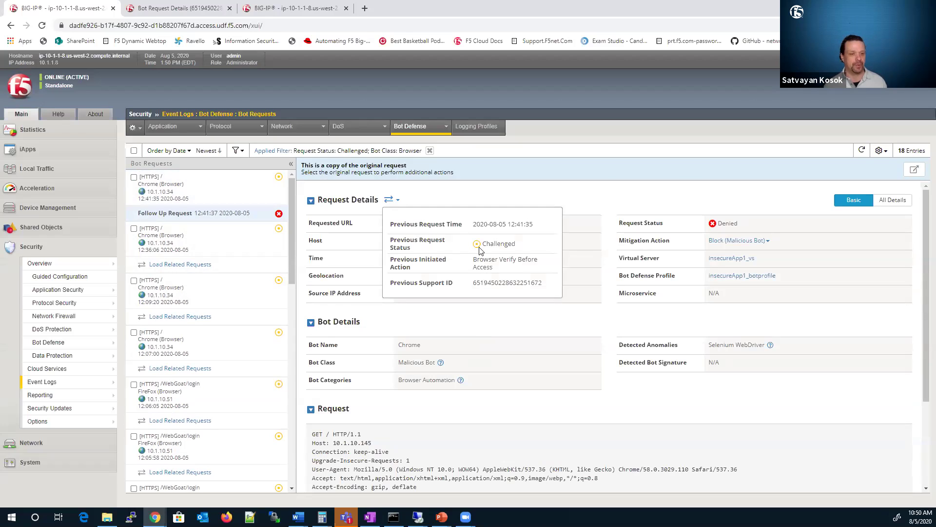
pyautogui.click(883, 201)
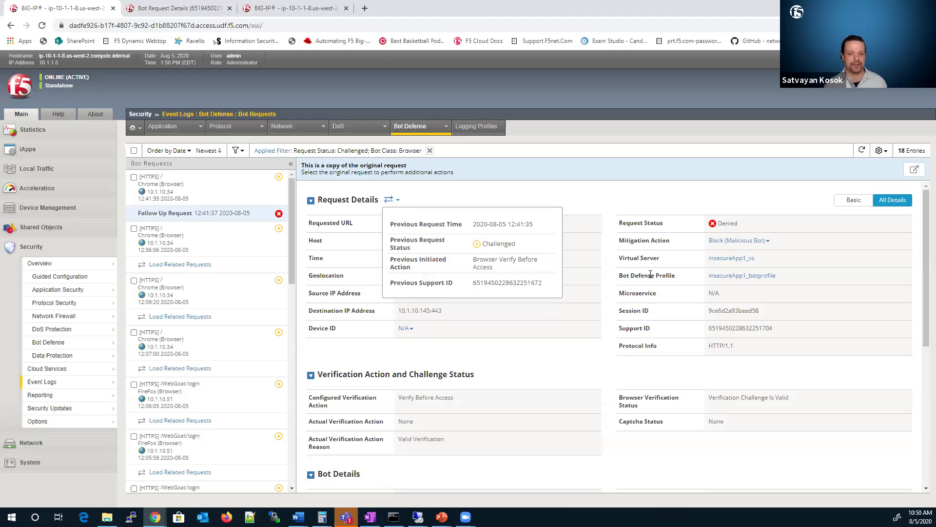
pyautogui.scroll(-4, 650, 274)
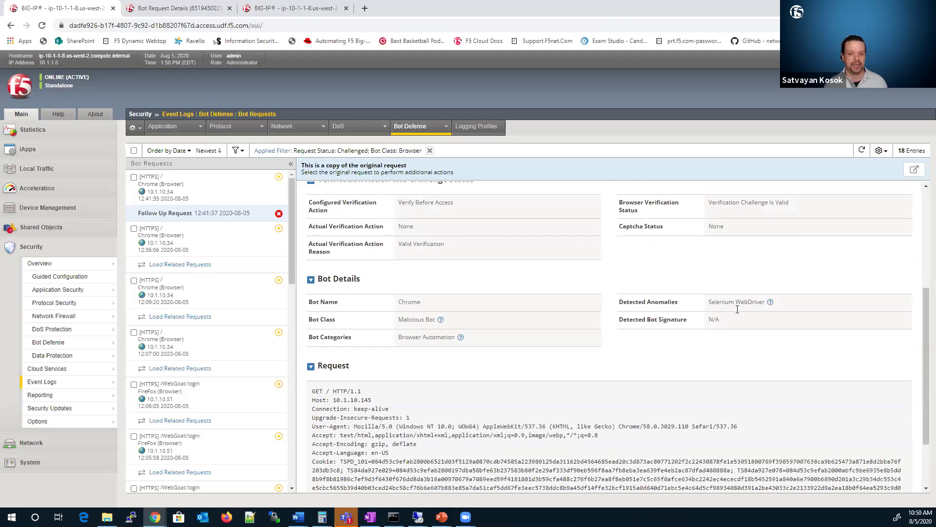
pyautogui.moveTo(707, 304); pyautogui.dragTo(764, 303)
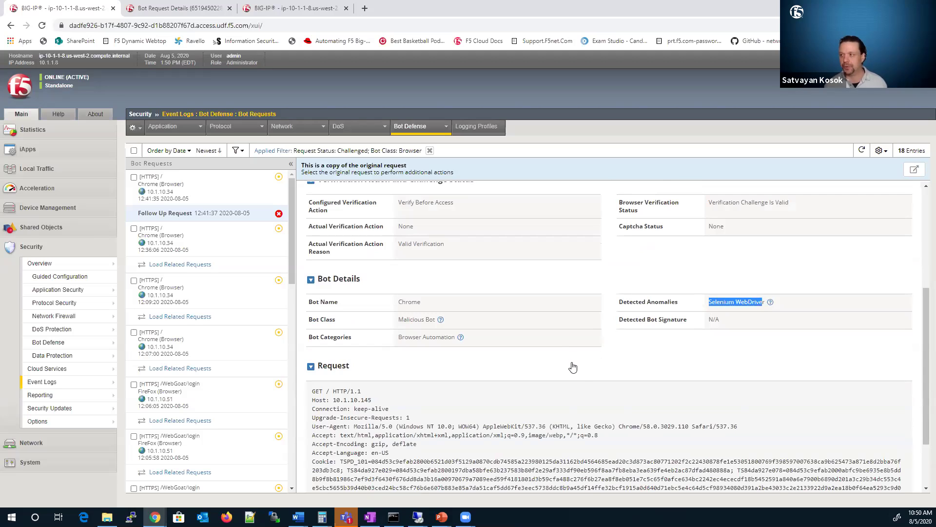
pyautogui.scroll(3, 560, 387)
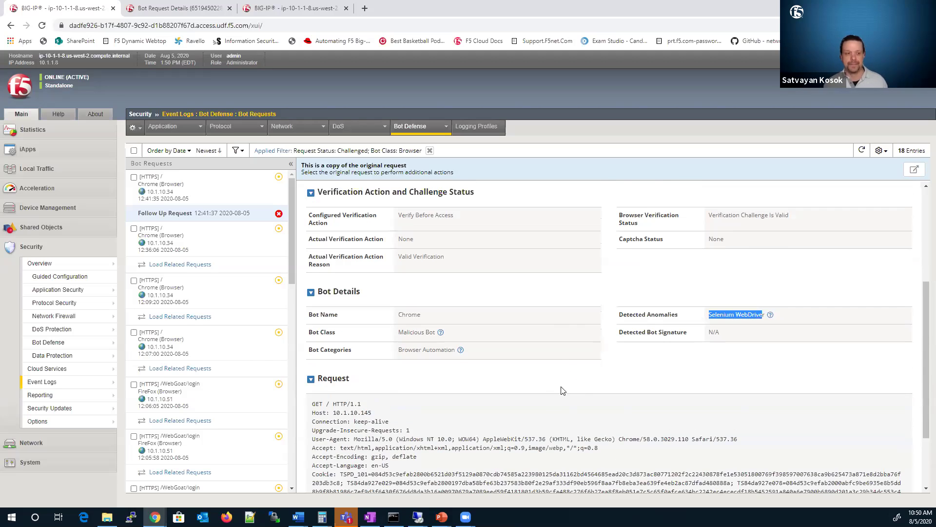
# - Review follow-ups for the 12:09:20 Chrome, 12:06:05 FireFox and 12:05:58 entries, then list logging profiles
pyautogui.click(165, 317)
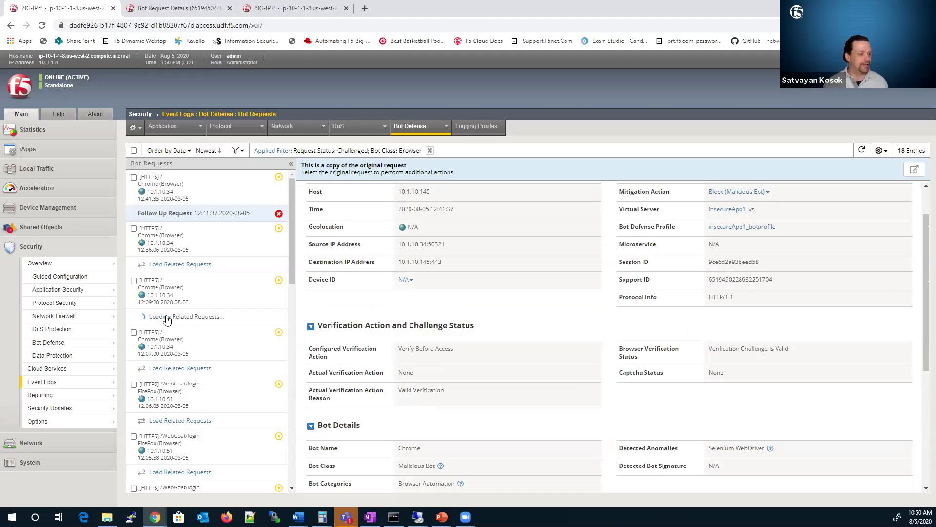
pyautogui.click(168, 318)
pyautogui.scroll(-3, 174, 331)
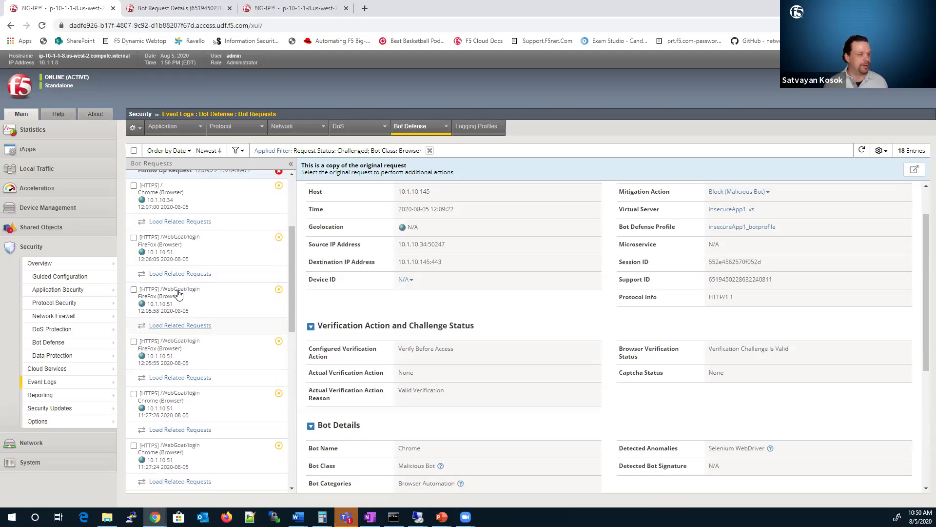
pyautogui.click(175, 276)
pyautogui.click(176, 275)
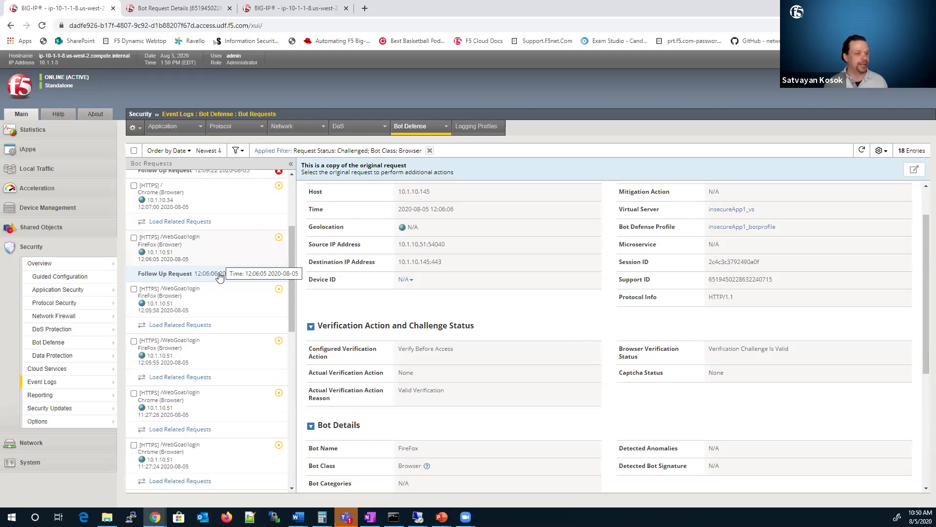
pyautogui.click(223, 279)
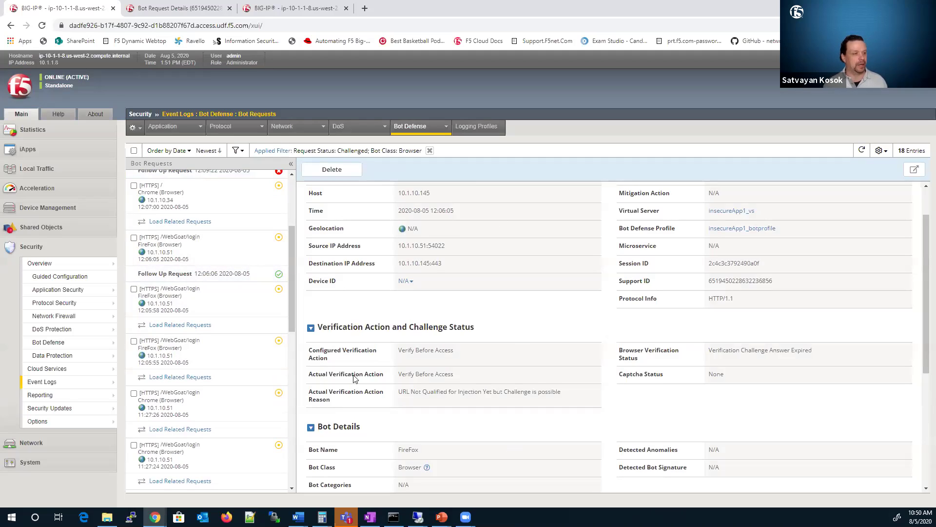
pyautogui.scroll(1, 410, 372)
pyautogui.scroll(3, 410, 372)
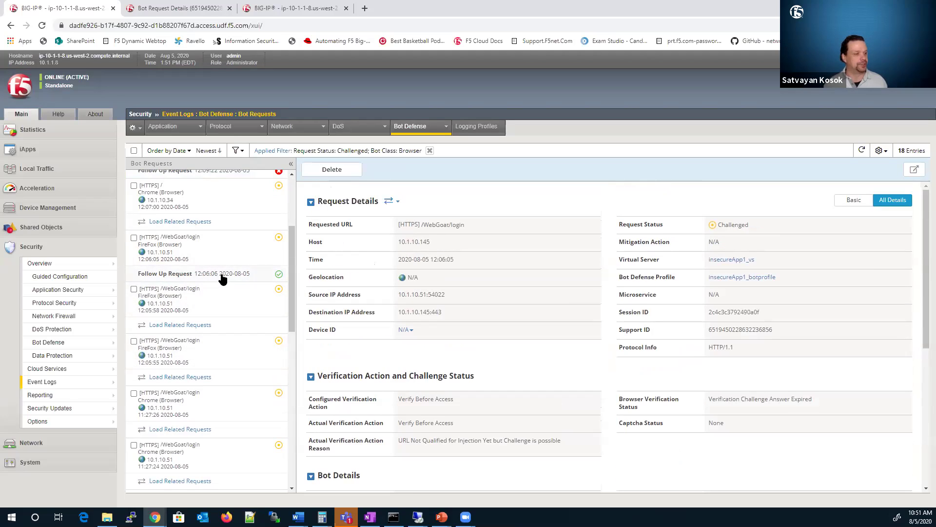
pyautogui.click(180, 325)
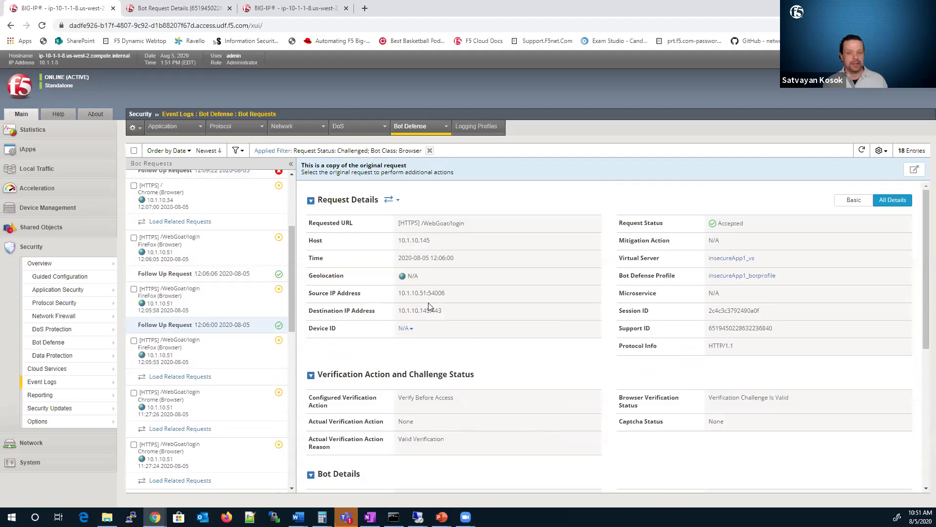
pyautogui.click(482, 127)
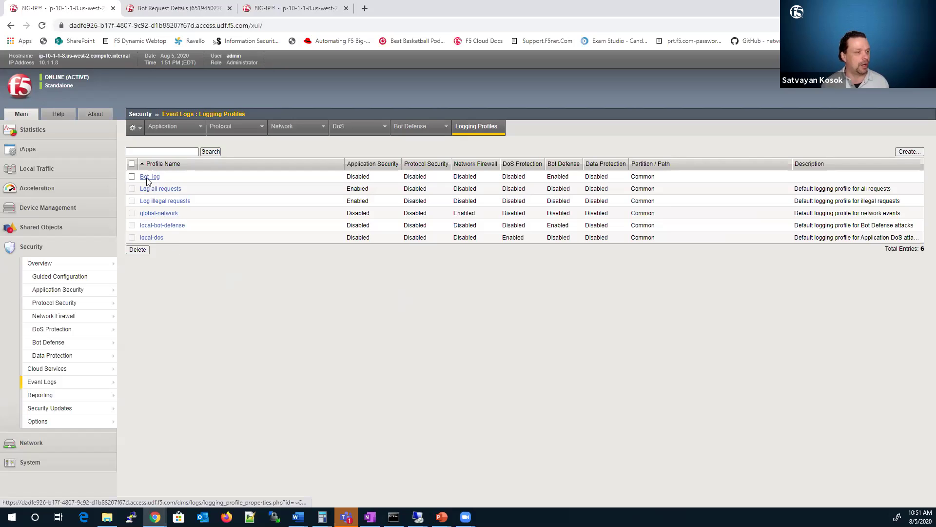
pyautogui.click(148, 178)
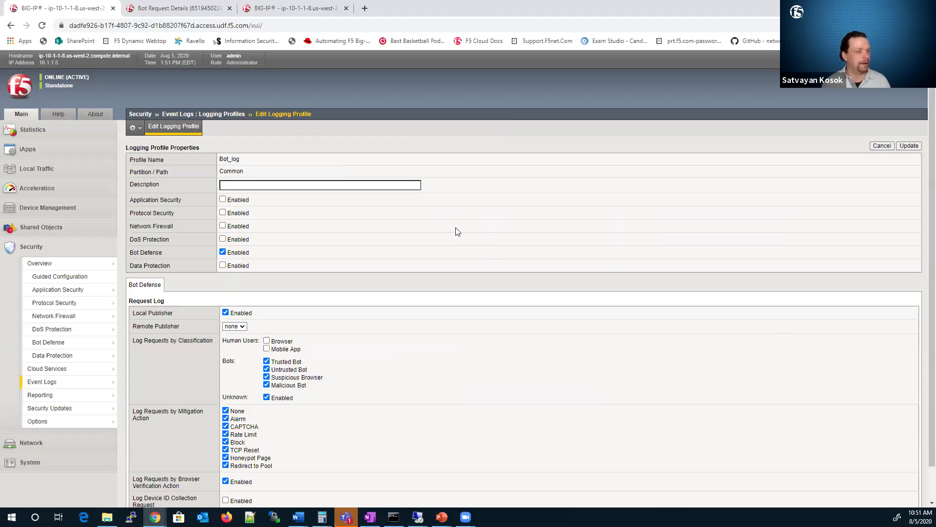
pyautogui.scroll(-1, 457, 231)
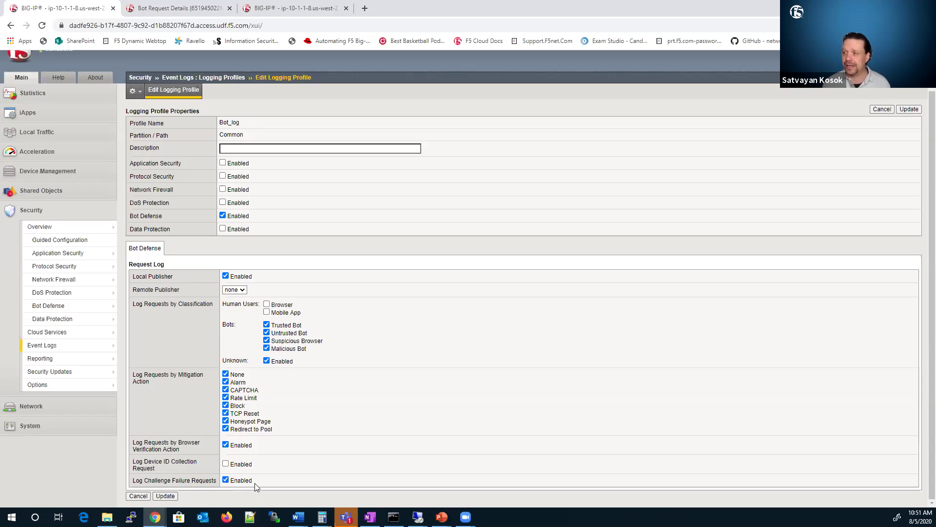
pyautogui.click(223, 78)
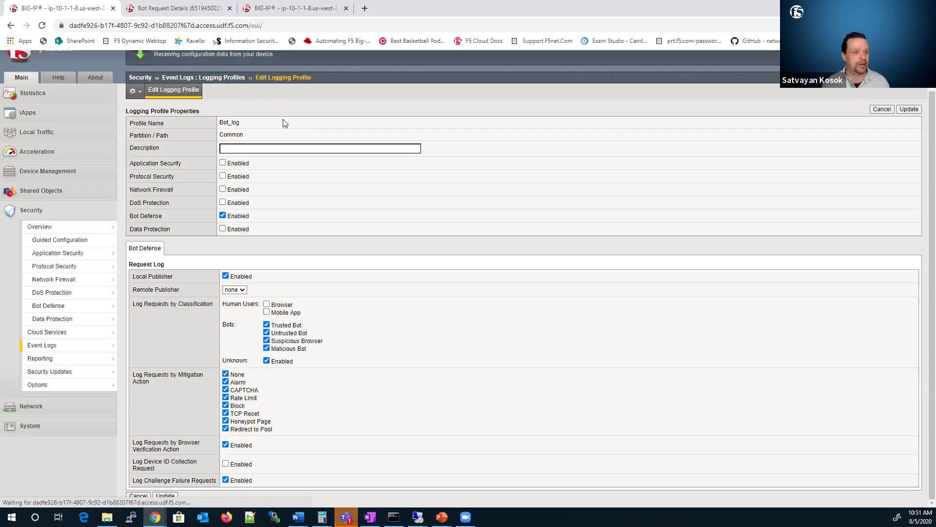